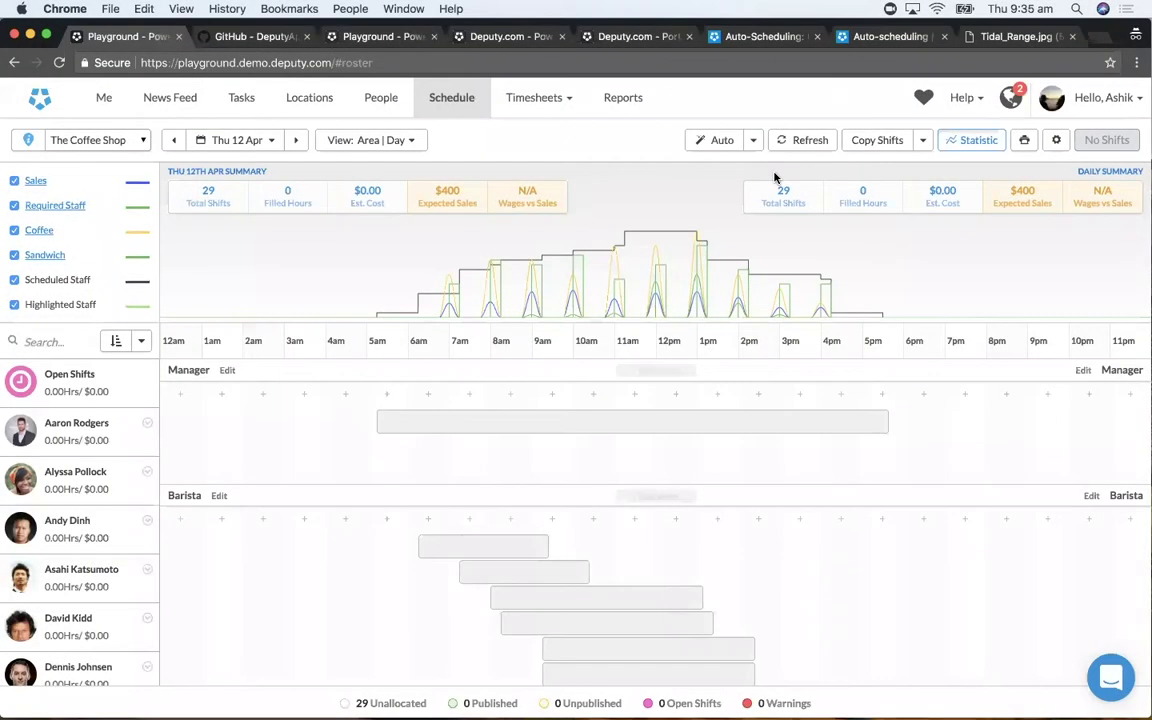
# Step: Open deputy.com/integrations in a new browser tab
pyautogui.moveTo(591, 260)
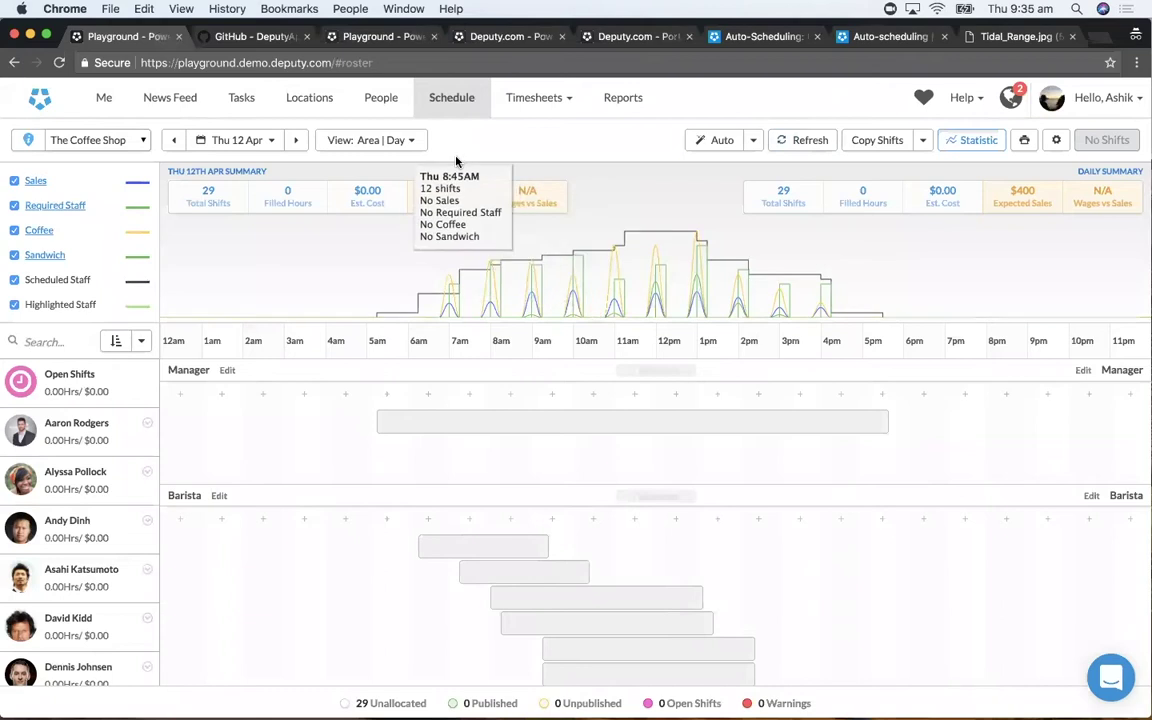
pyautogui.press('super+shift+n')
pyautogui.write('deputy.co')
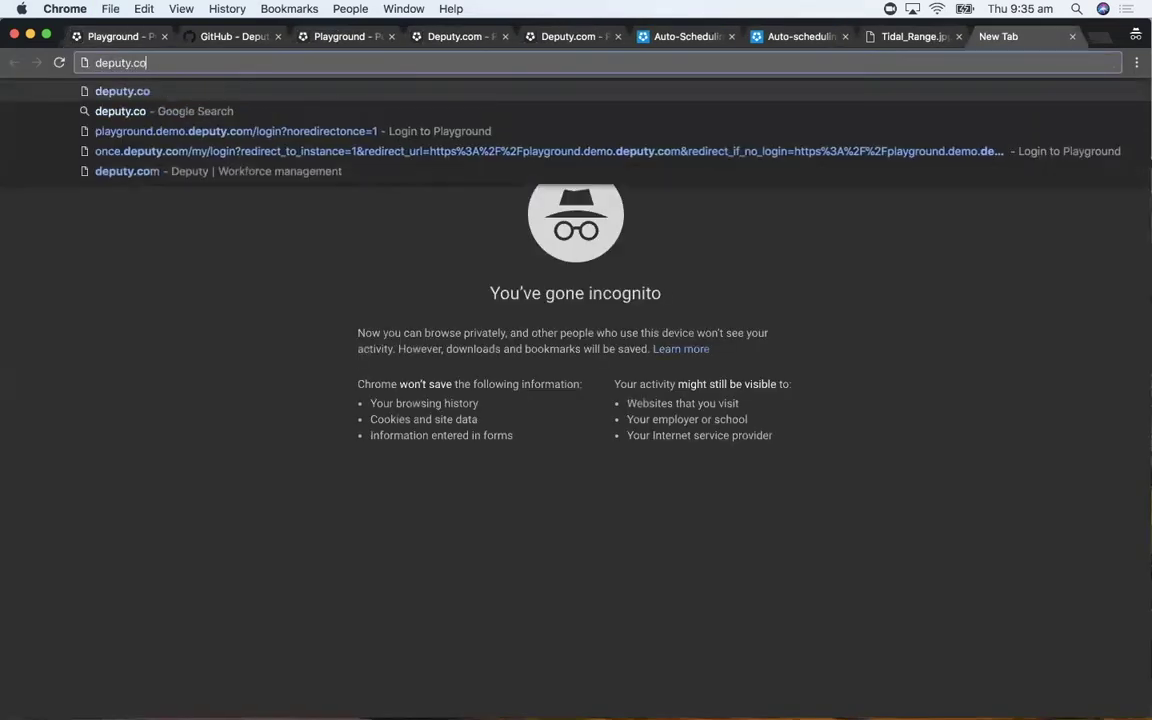
pyautogui.write('m/integrations')
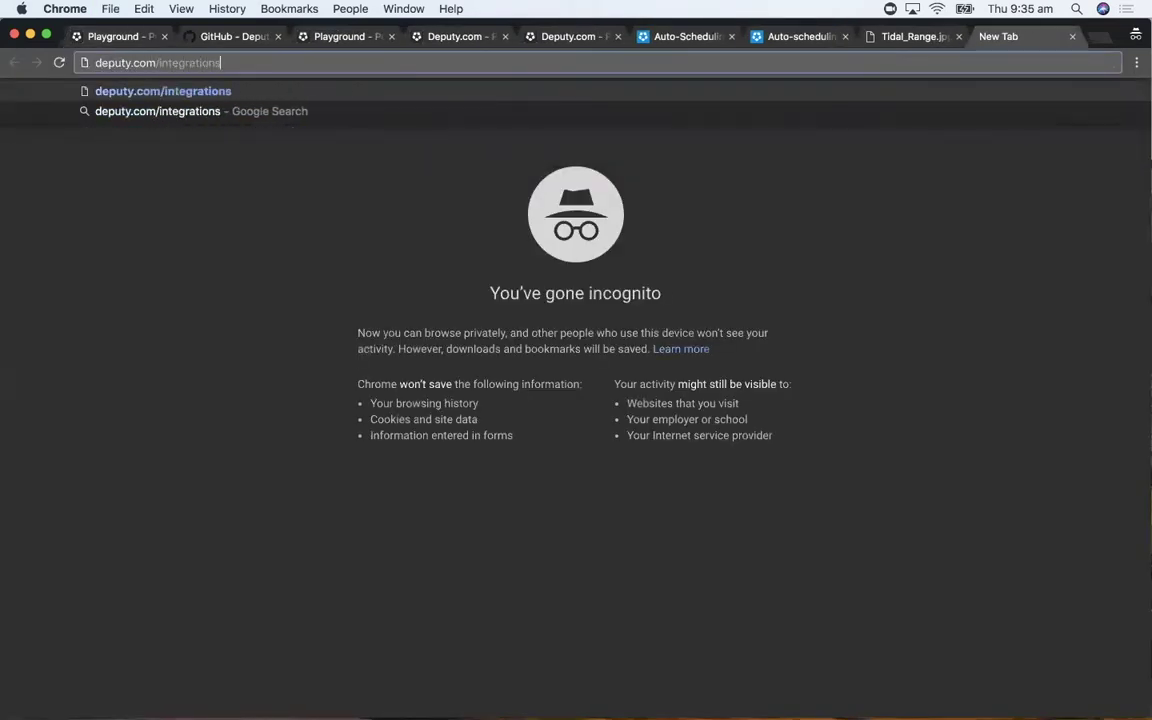
pyautogui.press('Return')
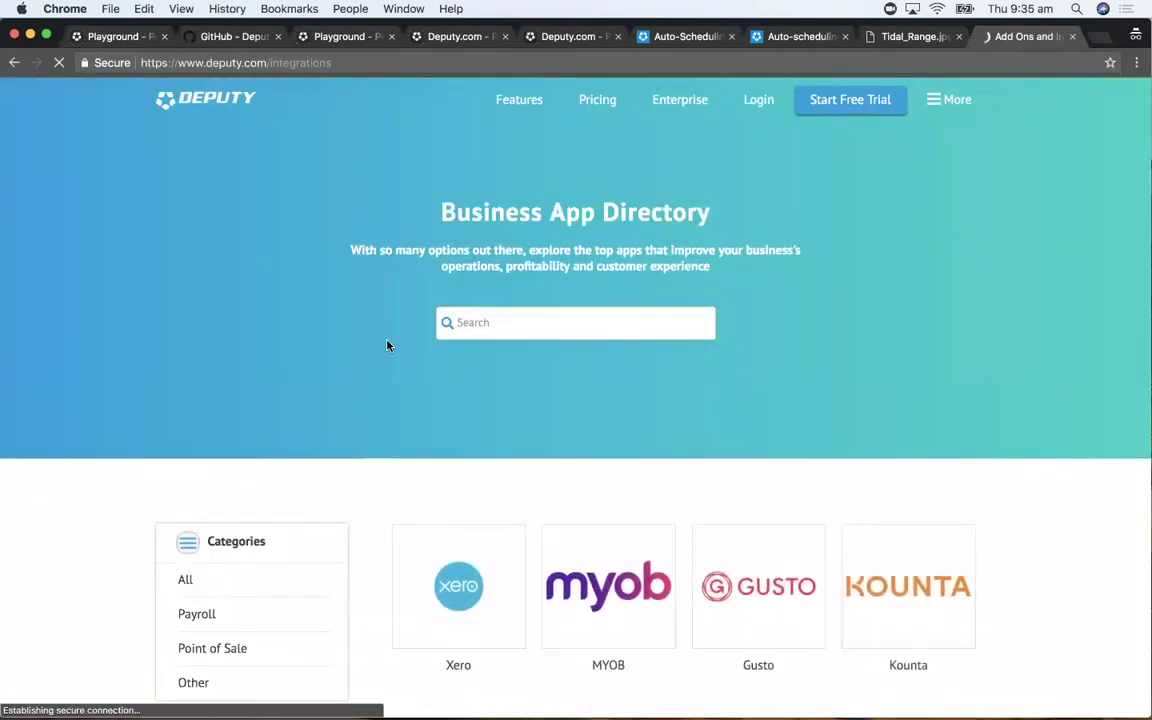
# Step: Filter the Business App Directory to the Point of Sale category and look through the listed integrations
pyautogui.scroll(-5, 388, 345)
pyautogui.click(220, 311)
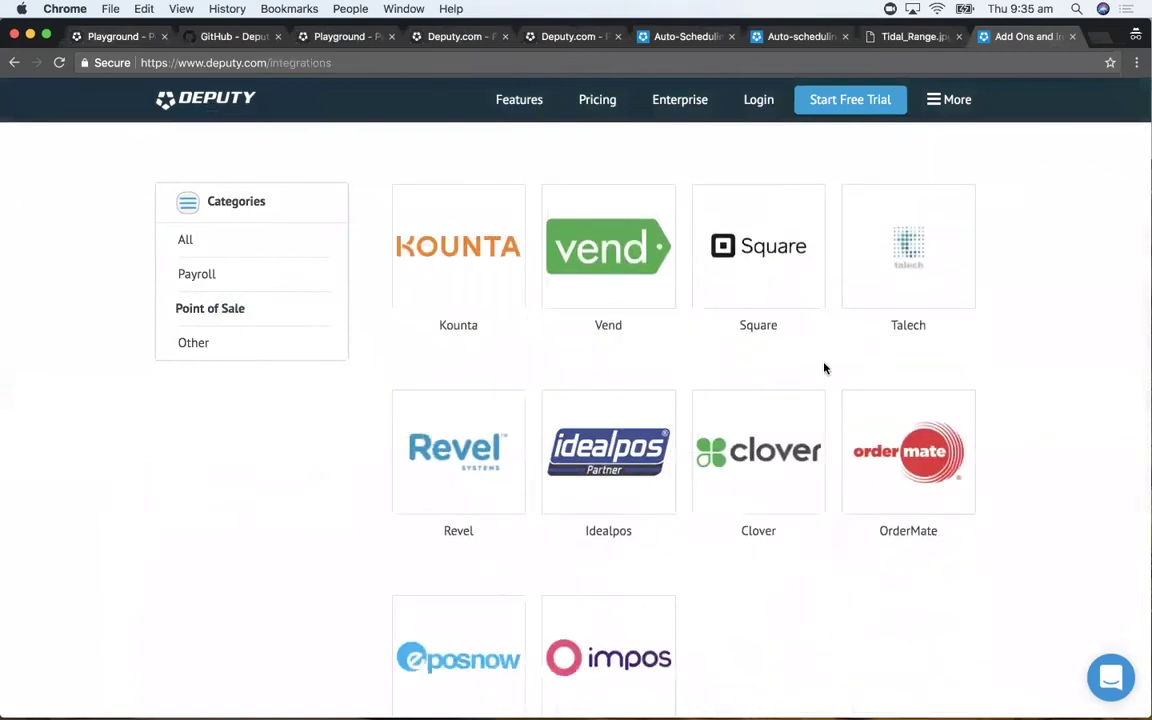
pyautogui.scroll(-2, 824, 368)
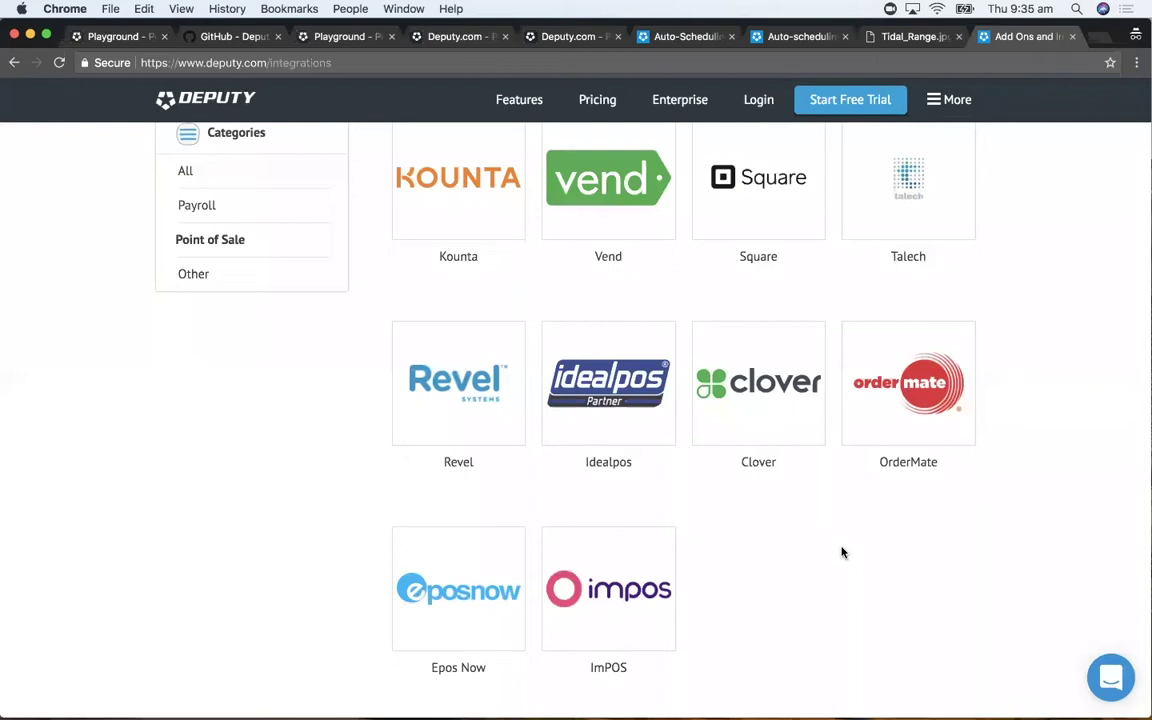
# Step: Open zapier.com in a new browser tab and find the Deputy integrations page by searching for "deputy"
pyautogui.press('super+t')
pyautogui.write('zapier.c')
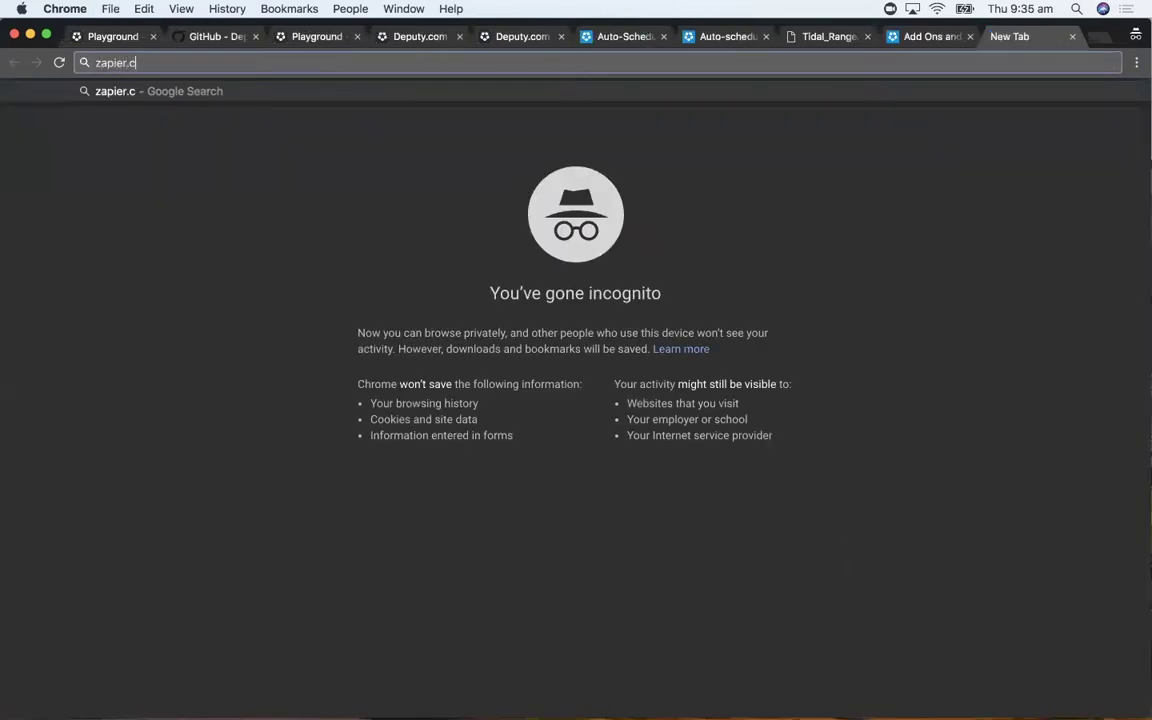
pyautogui.write('om')
pyautogui.press('Return')
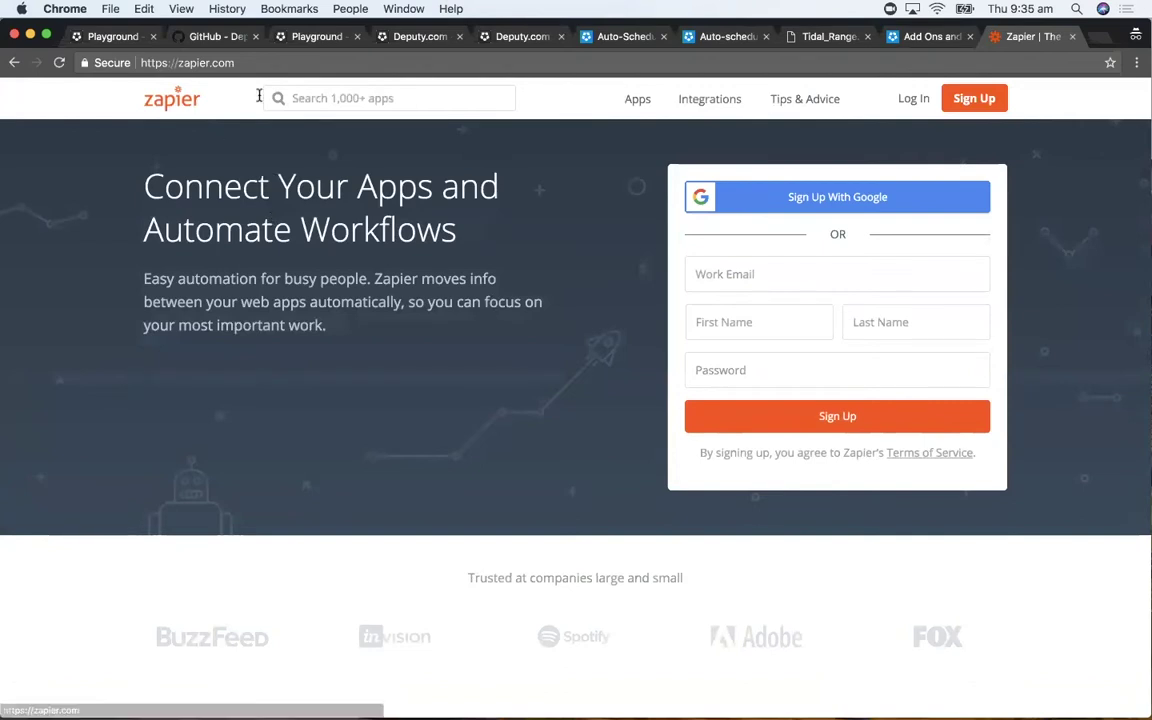
pyautogui.click(300, 98)
pyautogui.write('deputy')
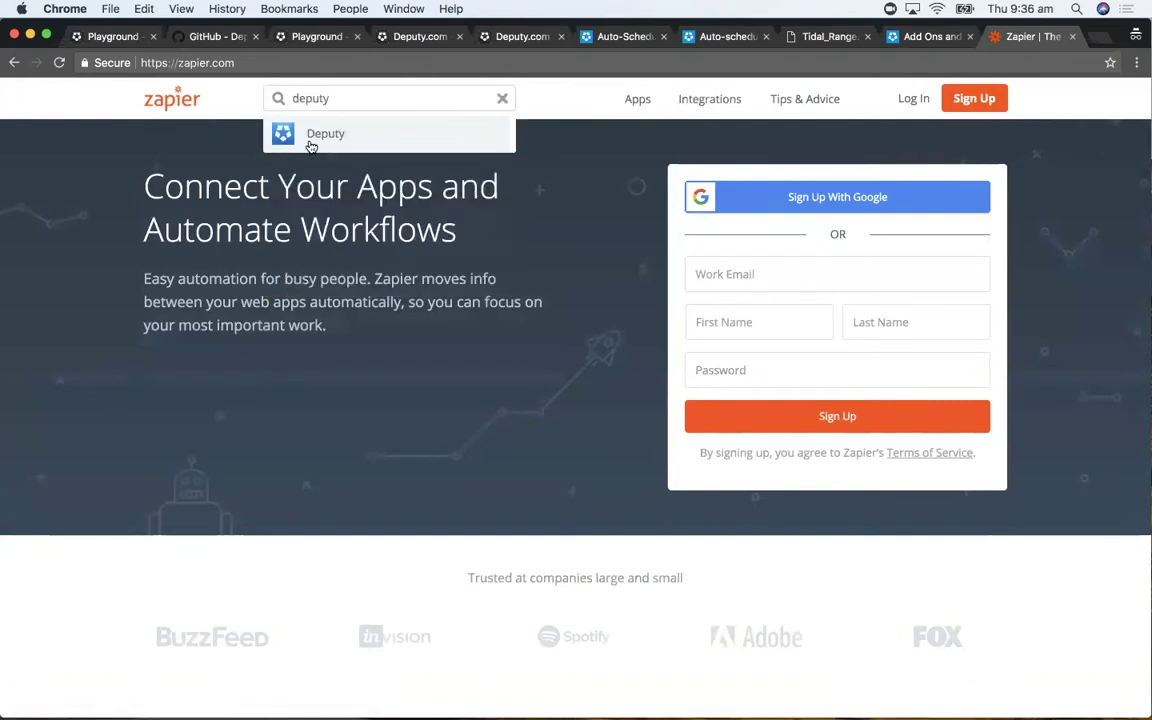
pyautogui.click(300, 136)
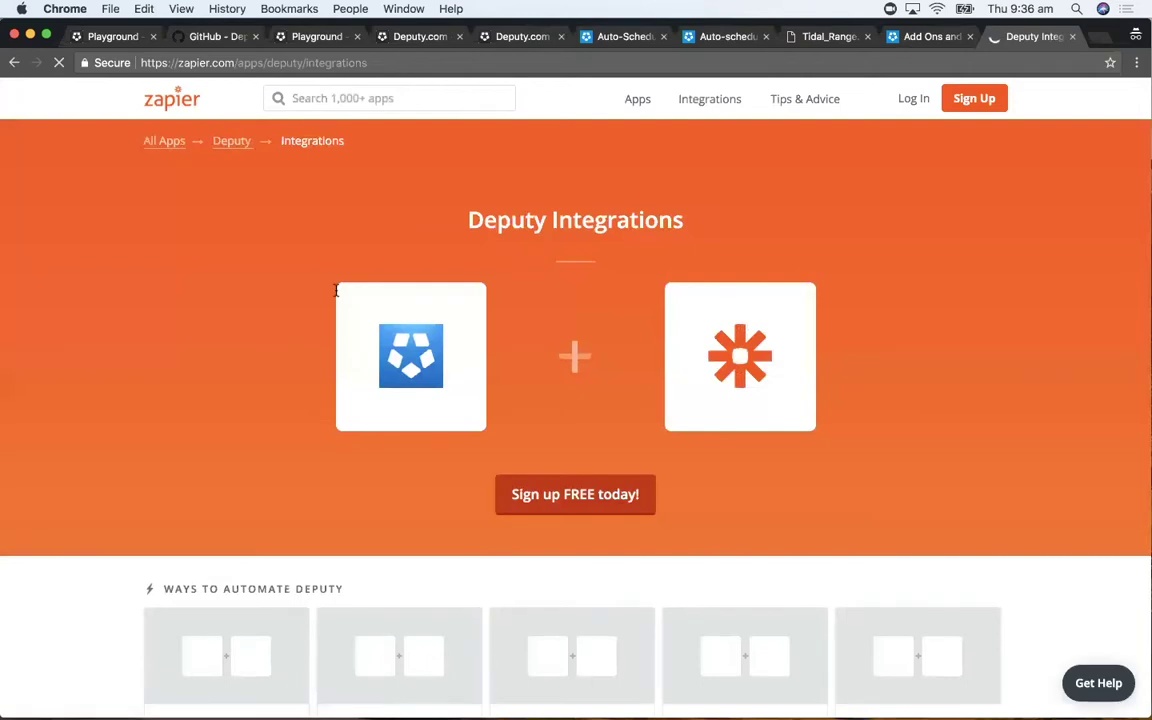
# Step: Look through the Deputy zaps, triggers and actions listed on the Zapier integrations page
pyautogui.scroll(-3, 248, 437)
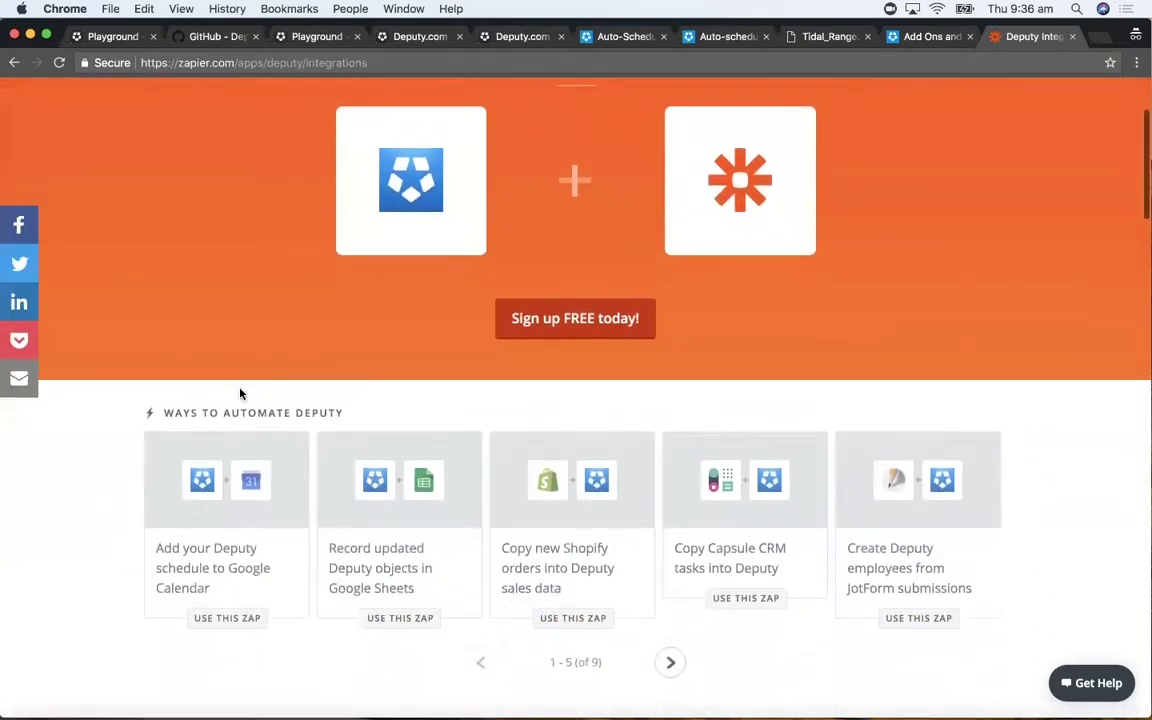
pyautogui.scroll(3, 240, 393)
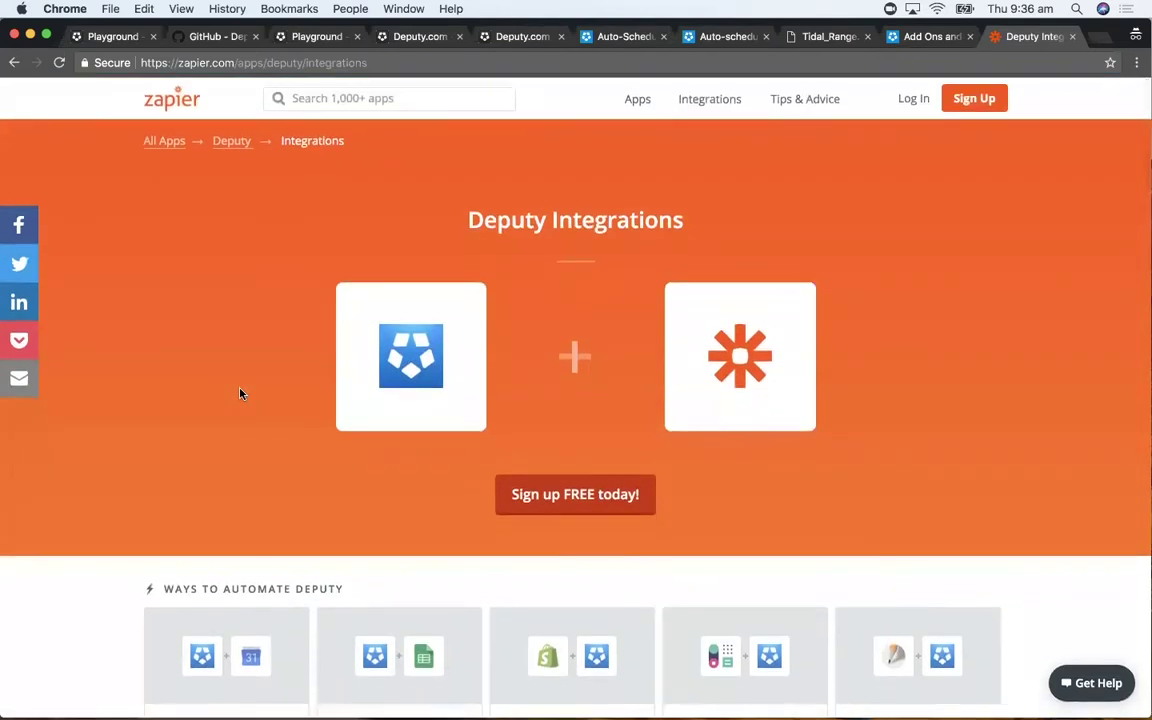
pyautogui.scroll(-9, 240, 393)
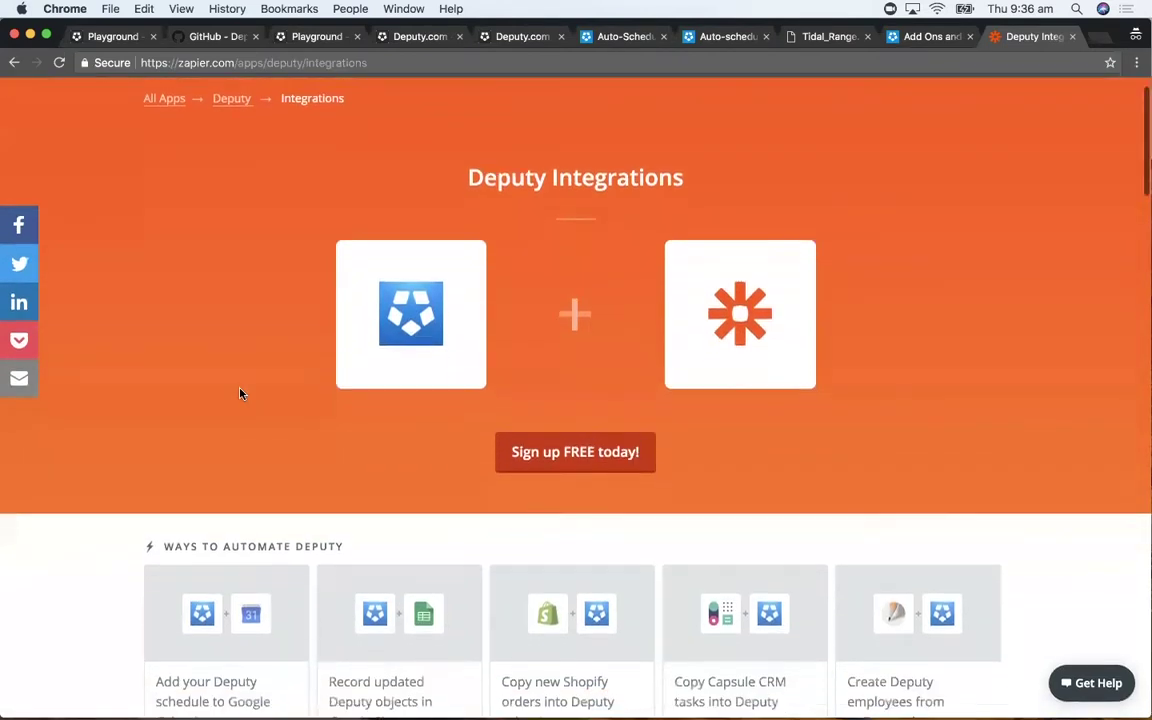
pyautogui.scroll(-10, 240, 393)
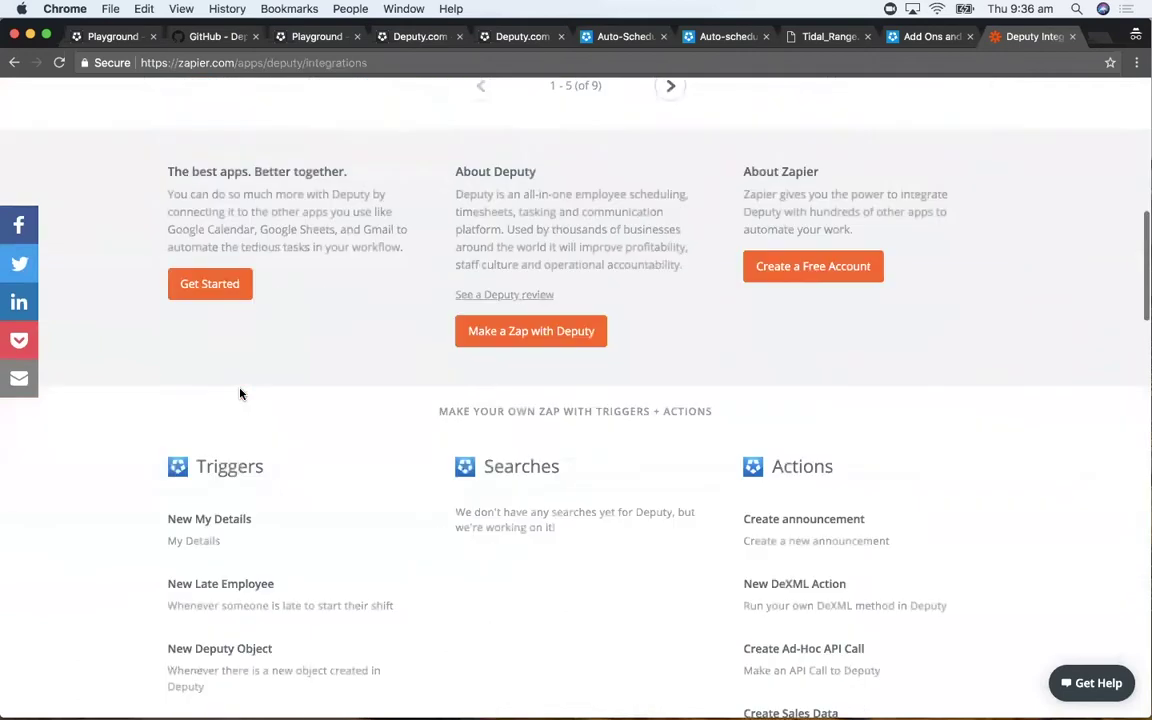
pyautogui.scroll(3, 240, 393)
pyautogui.scroll(-2, 240, 393)
pyautogui.scroll(-4, 579, 481)
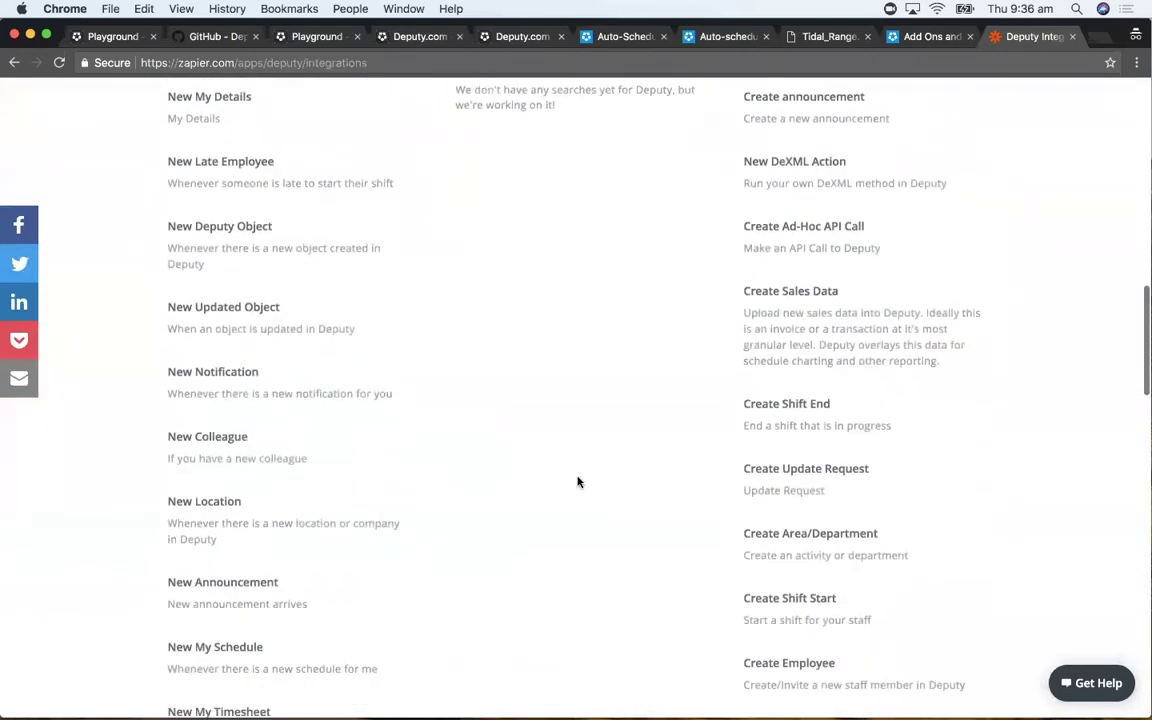
pyautogui.scroll(3, 581, 487)
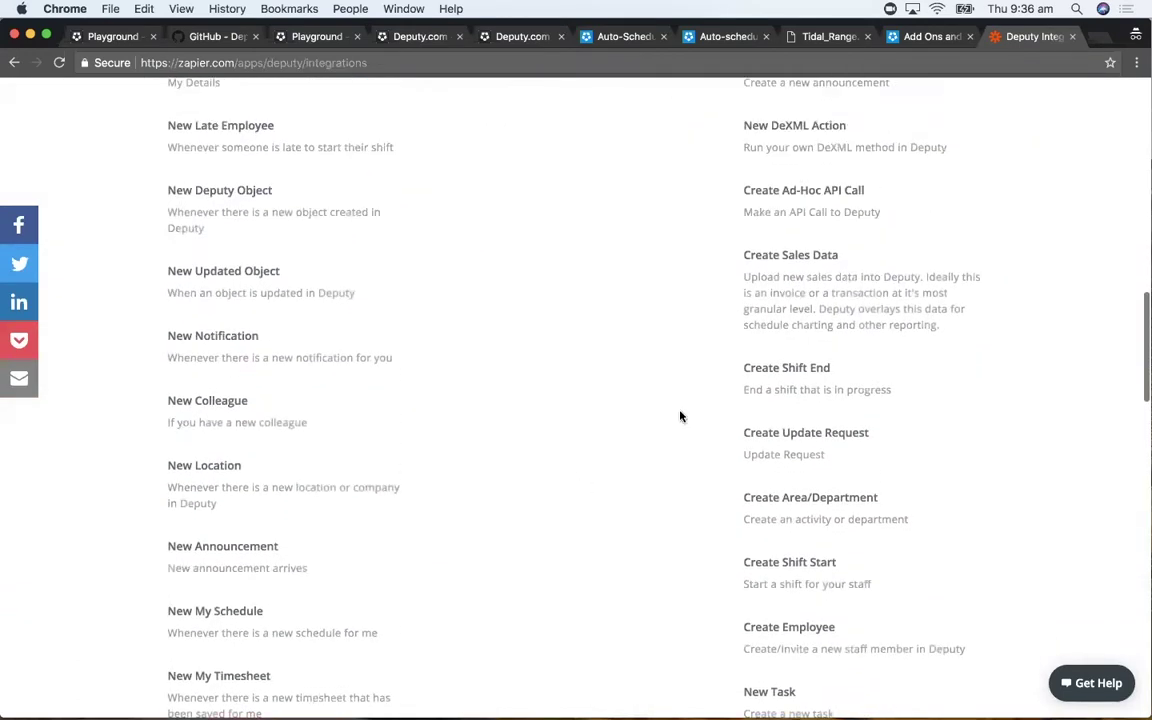
# Step: Highlight the Create Sales Data action together with its full description
pyautogui.moveTo(745, 255); pyautogui.dragTo(945, 326)
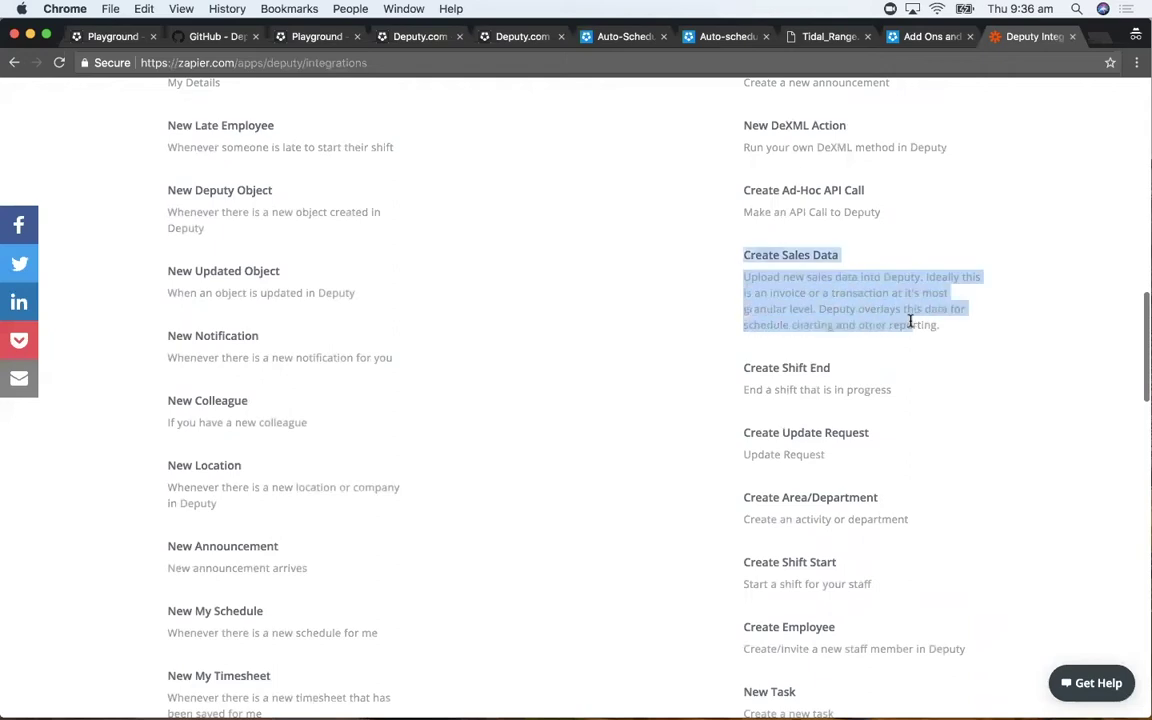
pyautogui.click(945, 326)
pyautogui.keyDown('shift'); pyautogui.click(738, 262); pyautogui.keyUp('shift')
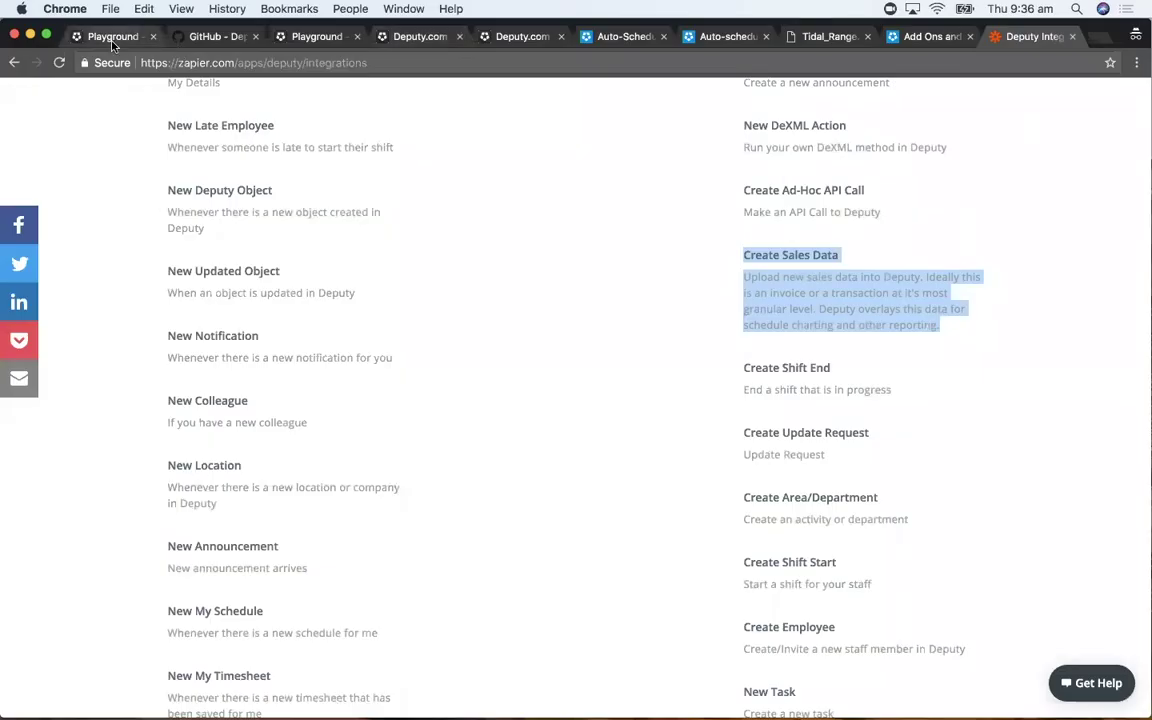
# Step: Return to the Deputy schedule and inspect the Coffee metric's Demand Prediction options, leaving the configuration without saving
pyautogui.click(105, 37)
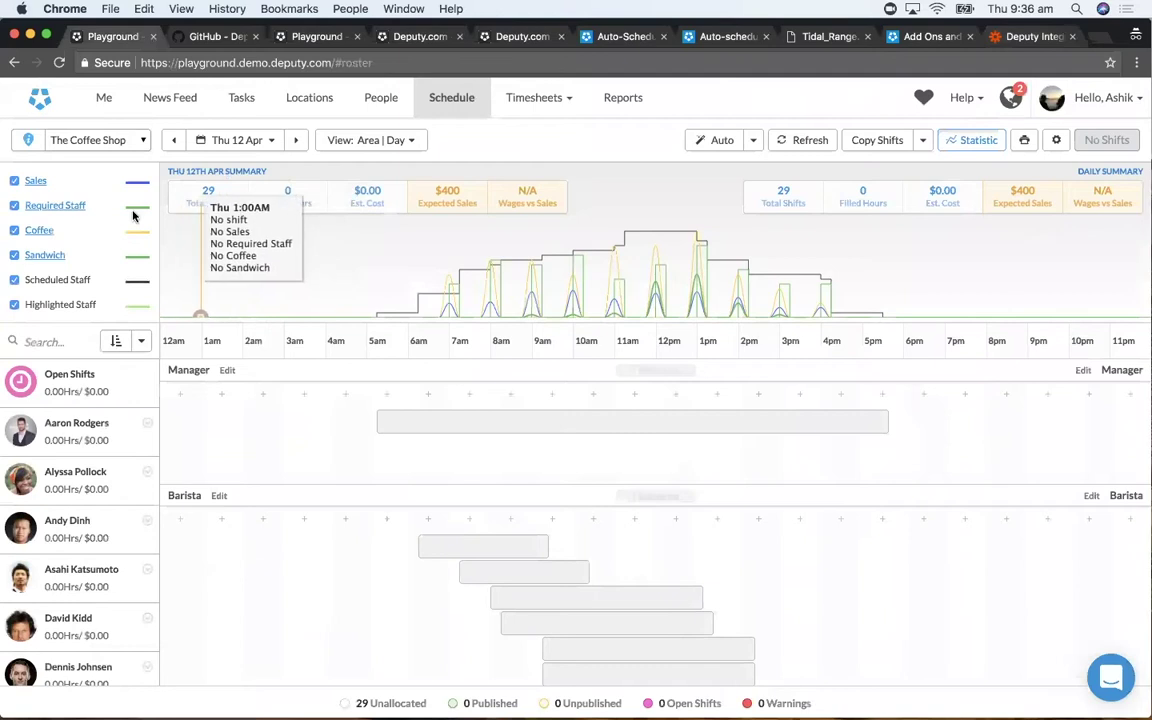
pyautogui.click(42, 231)
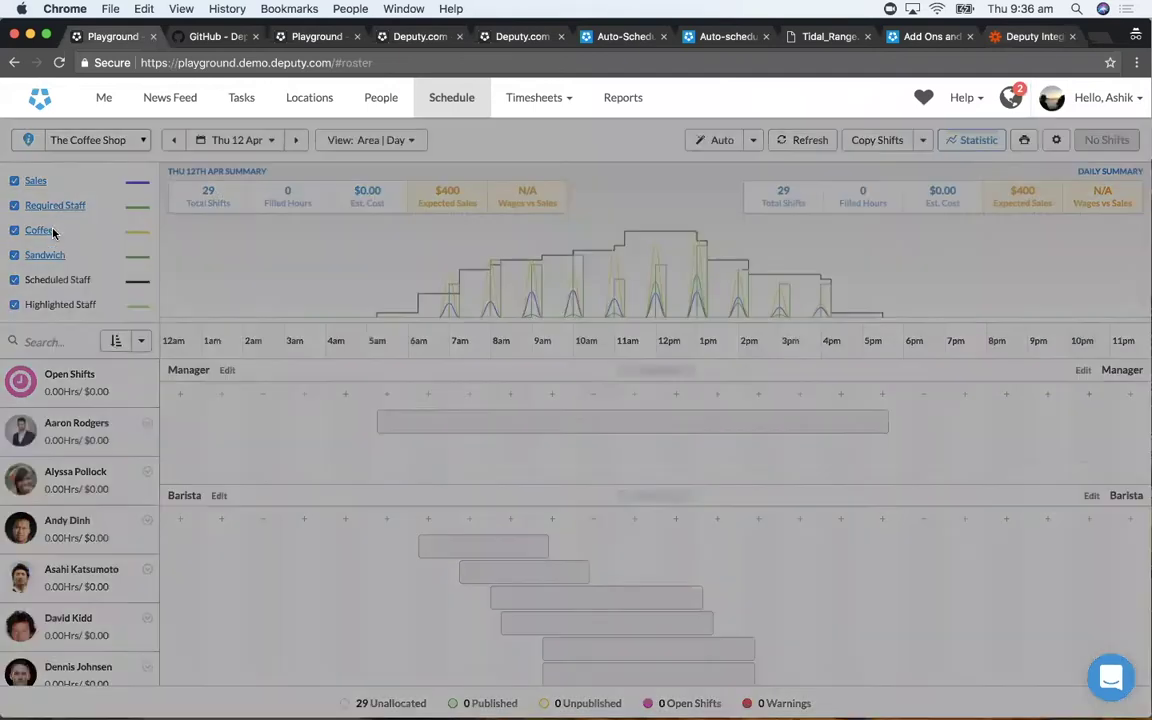
pyautogui.click(127, 167)
pyautogui.click(576, 308)
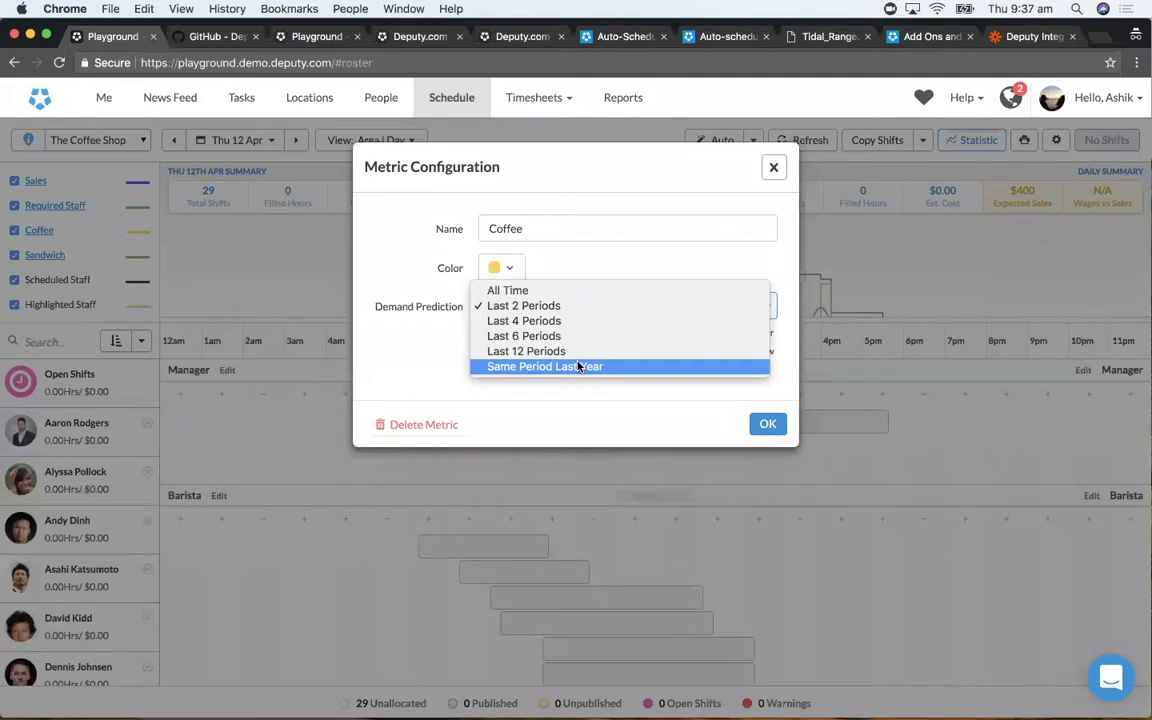
pyautogui.click(583, 270)
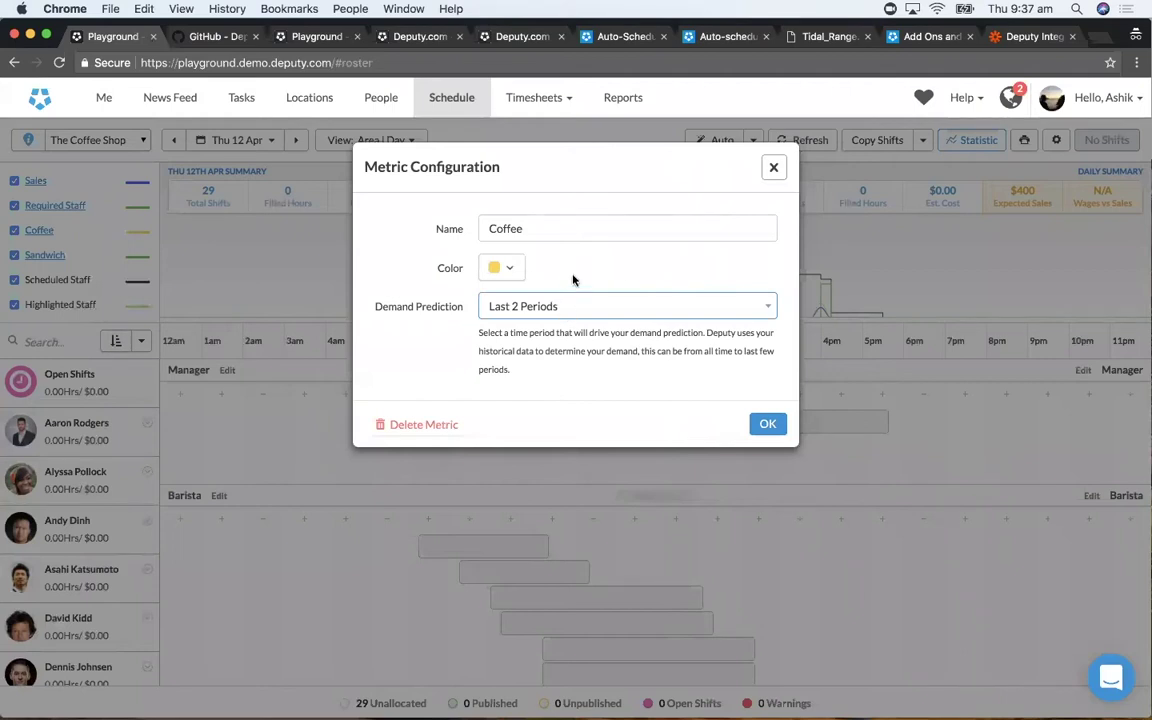
pyautogui.click(774, 167)
pyautogui.click(40, 230)
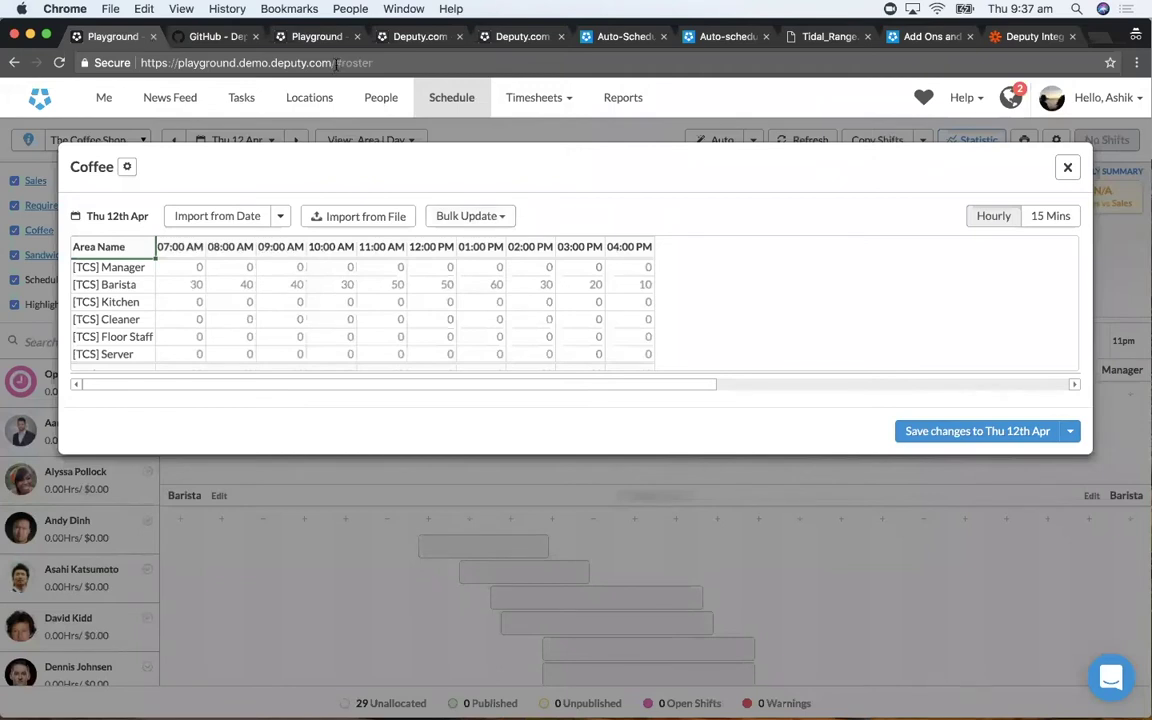
# Step: Load playground.demo.deputy.com/exec/devapp/sales_data in the current tab and look through the sales data records
pyautogui.moveTo(337, 63); pyautogui.dragTo(372, 63)
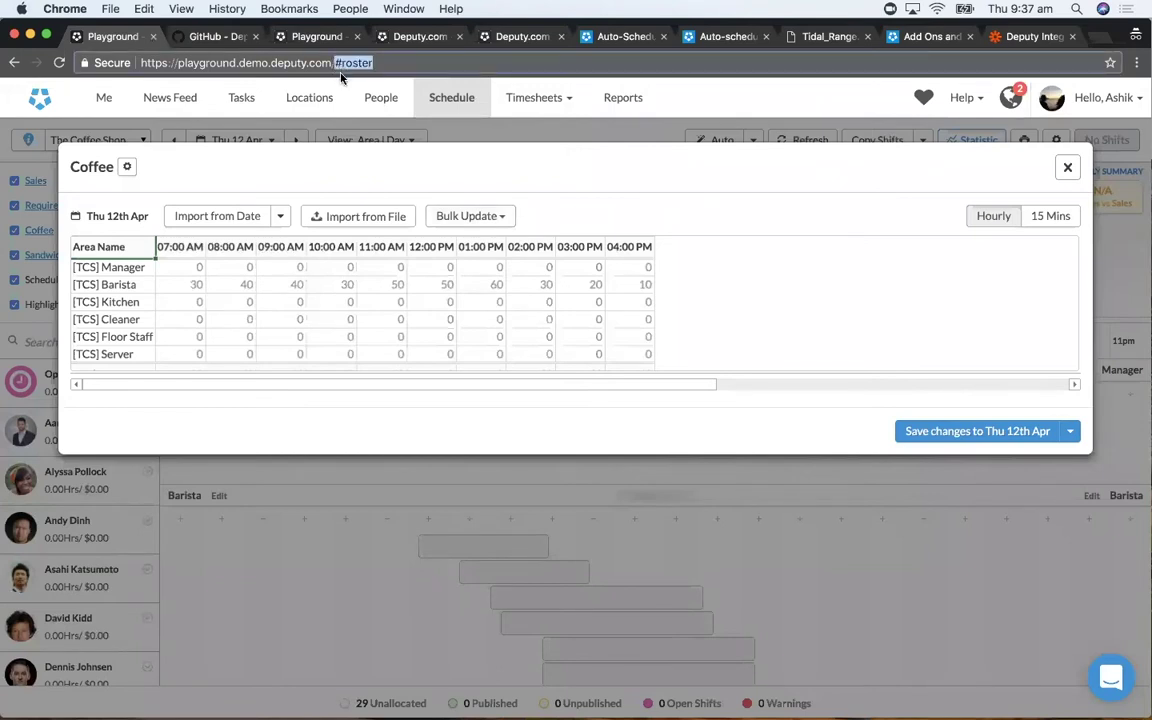
pyautogui.press('BackSpace')
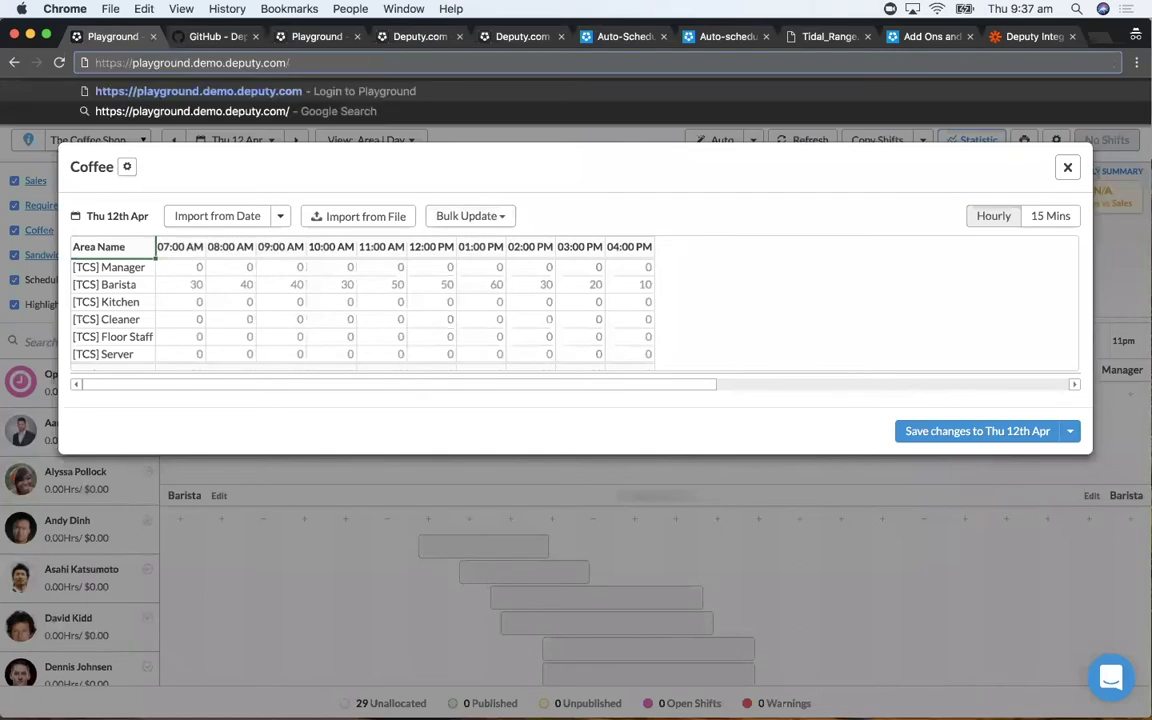
pyautogui.write('exec/')
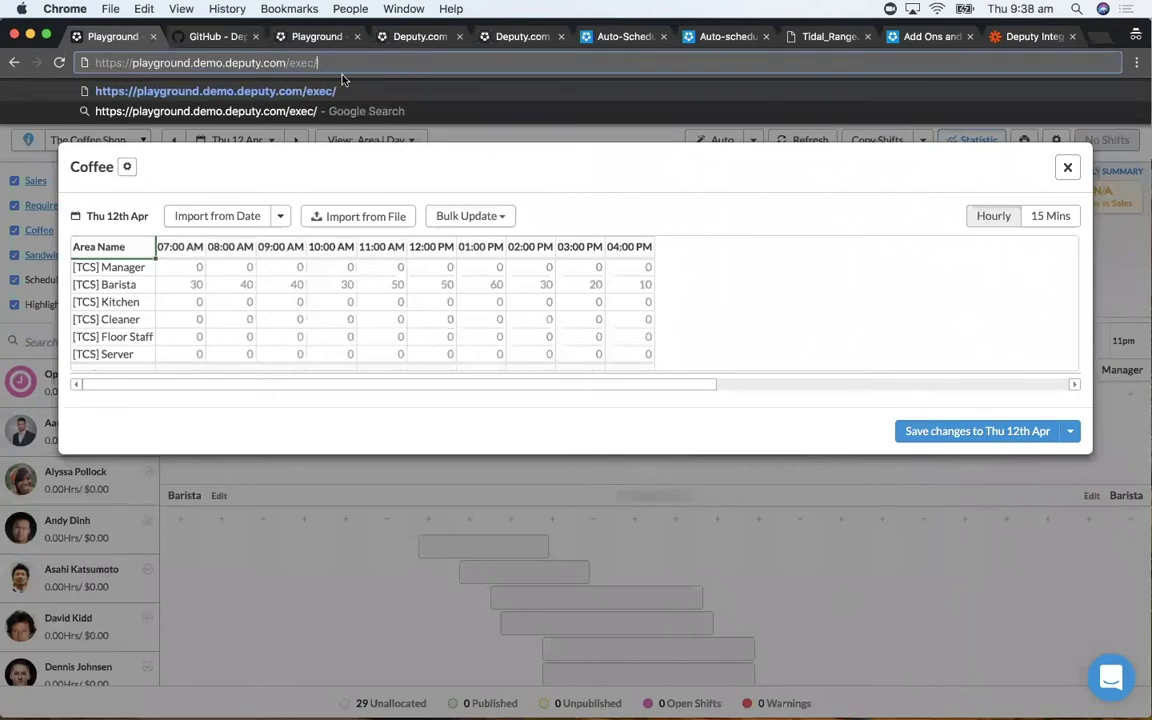
pyautogui.write('devapp')
pyautogui.write('/sale')
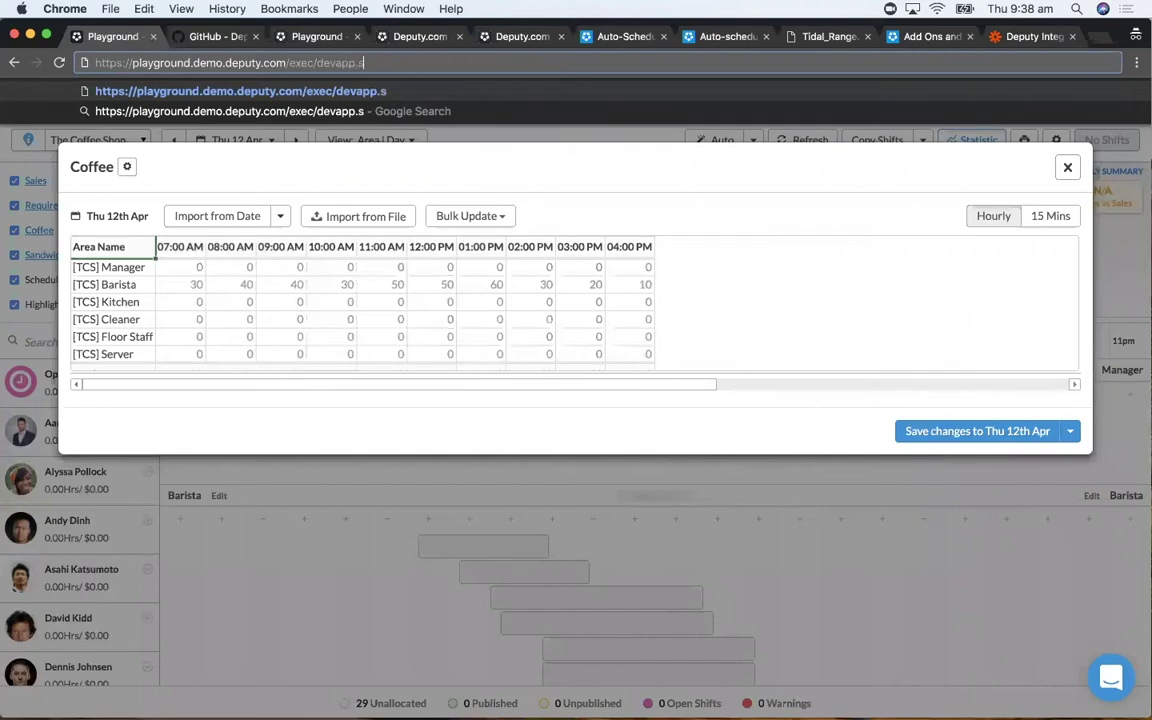
pyautogui.write('s_data')
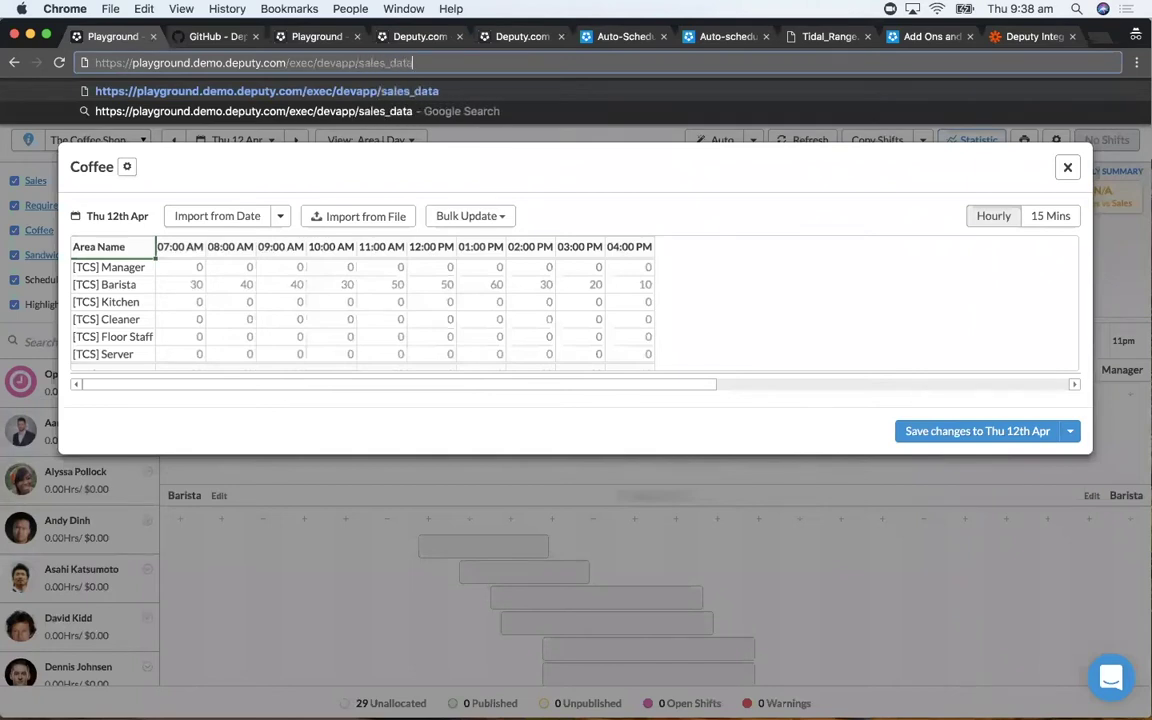
pyautogui.press('Return')
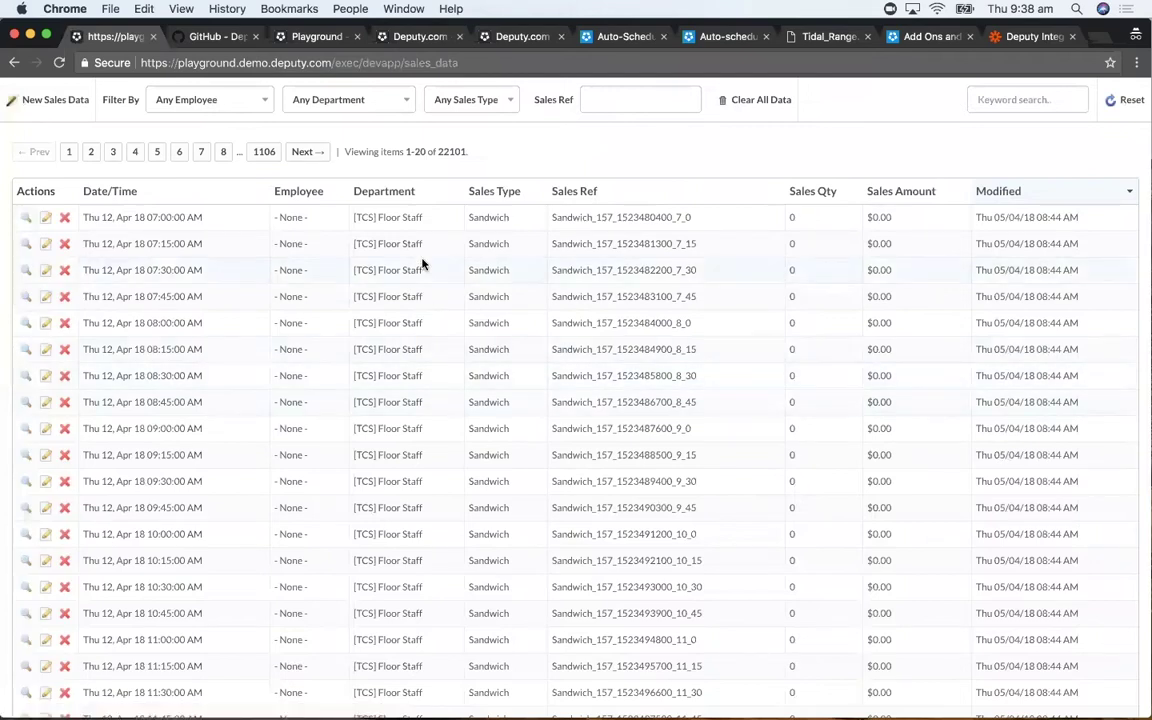
pyautogui.scroll(-2, 422, 263)
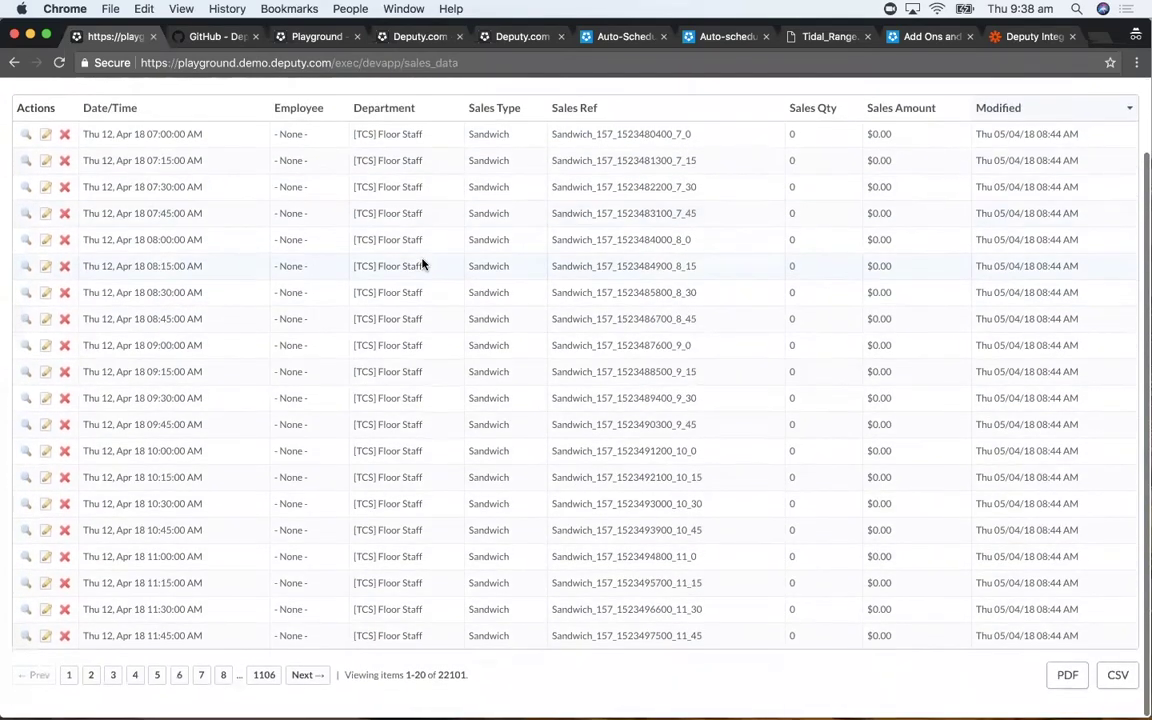
pyautogui.scroll(2, 422, 263)
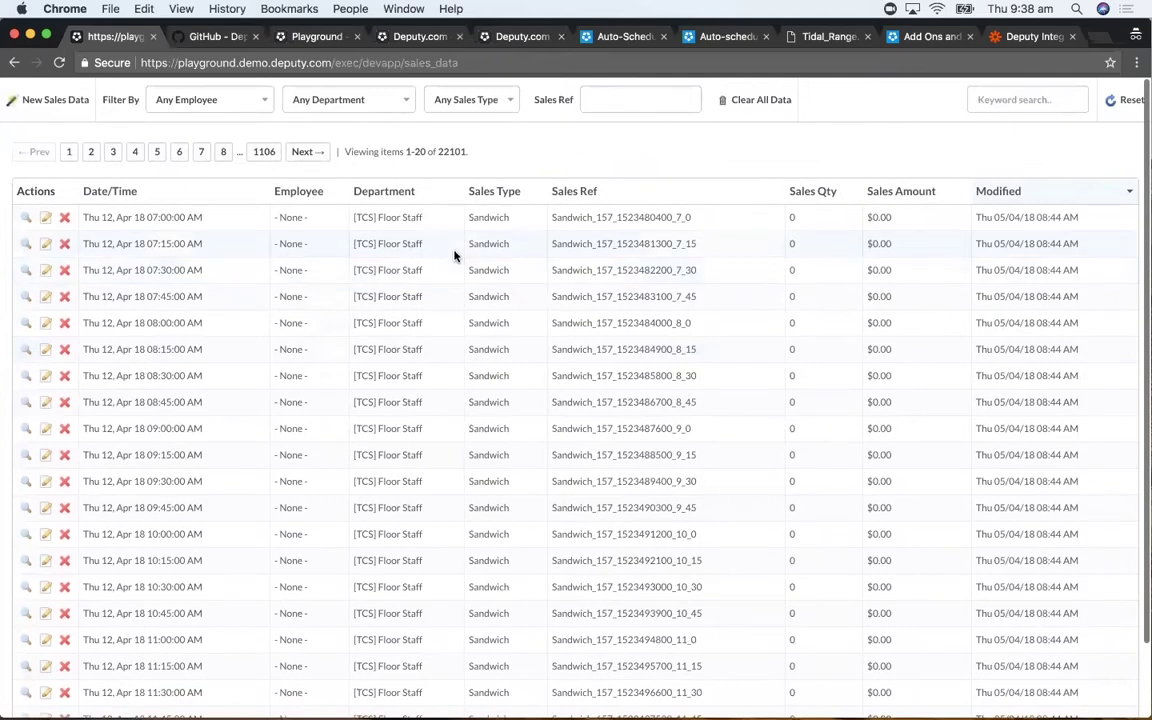
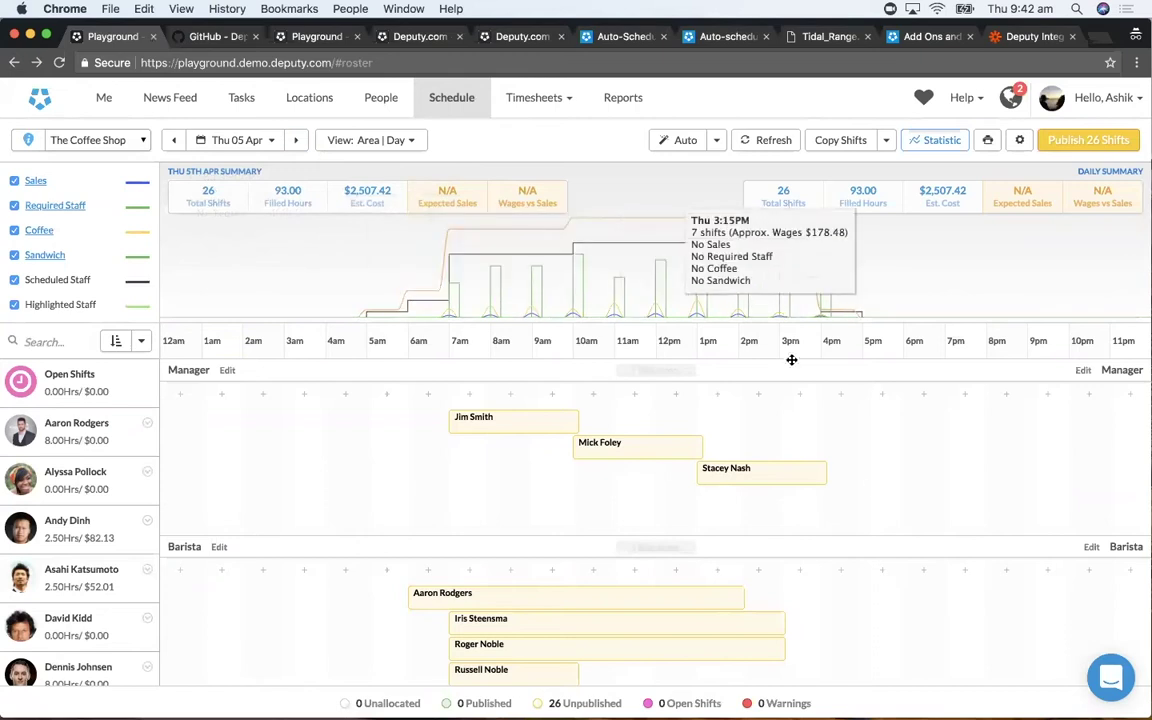
# Step: Show the Coffee Shop schedule by employee for the month of May 2018 and check its daily demand graph
pyautogui.click(465, 258)
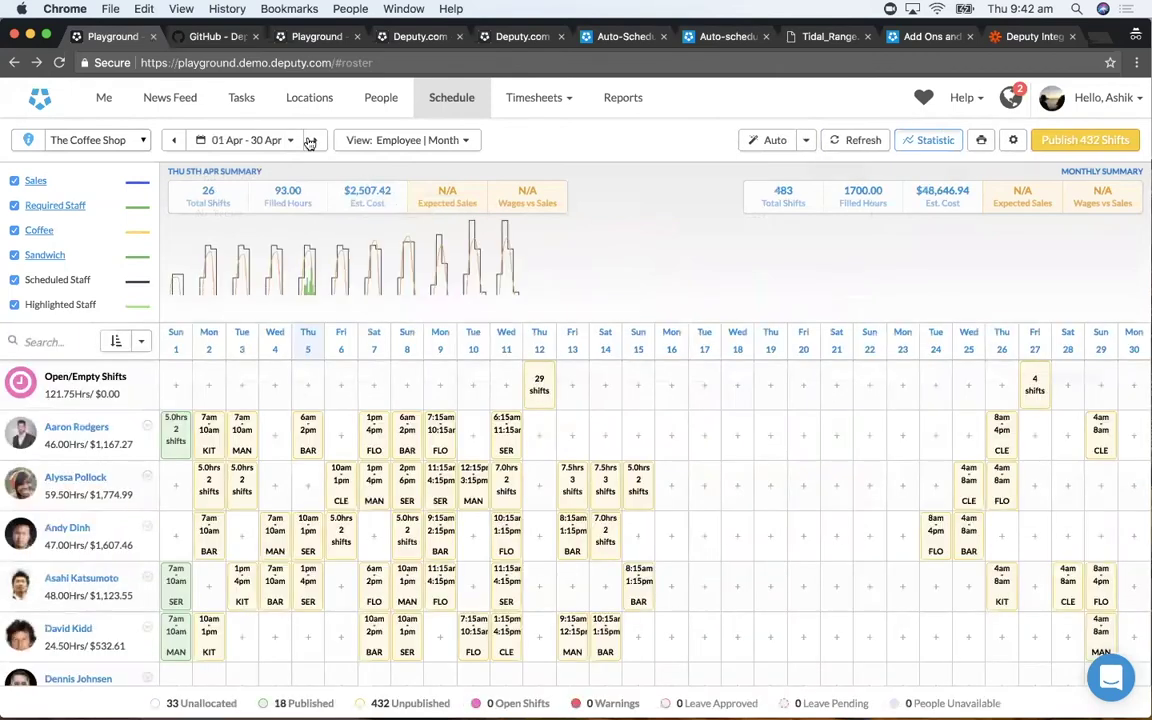
pyautogui.click(285, 142)
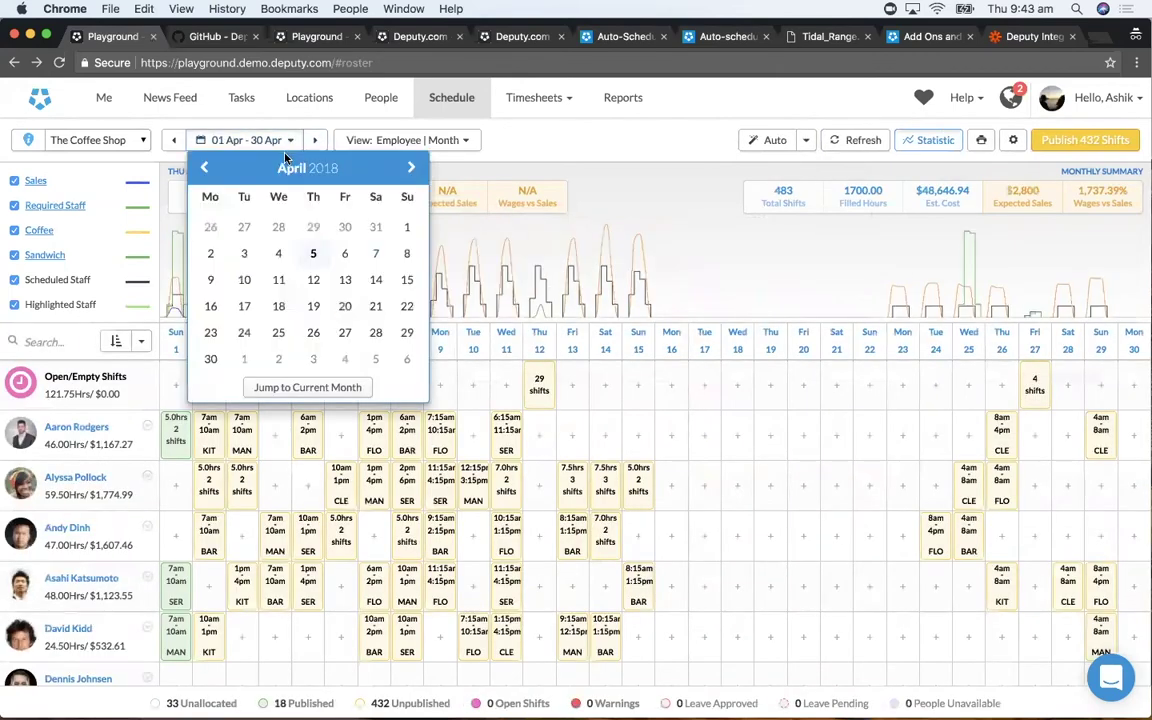
pyautogui.click(412, 168)
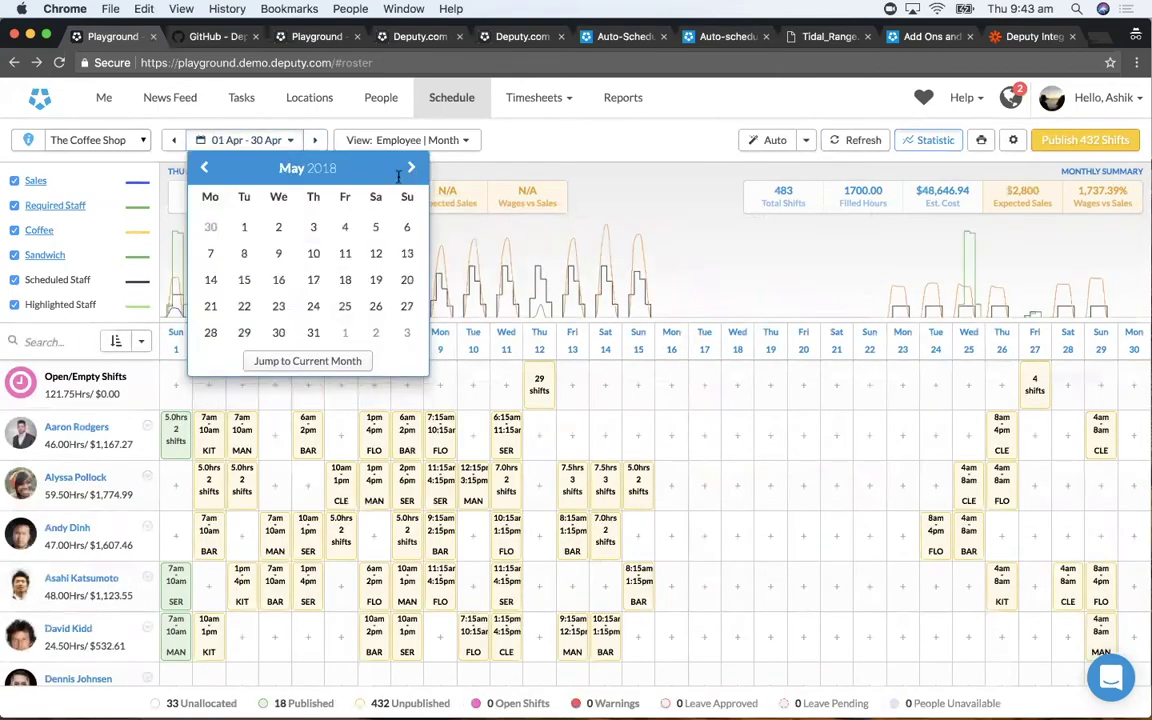
pyautogui.click(313, 253)
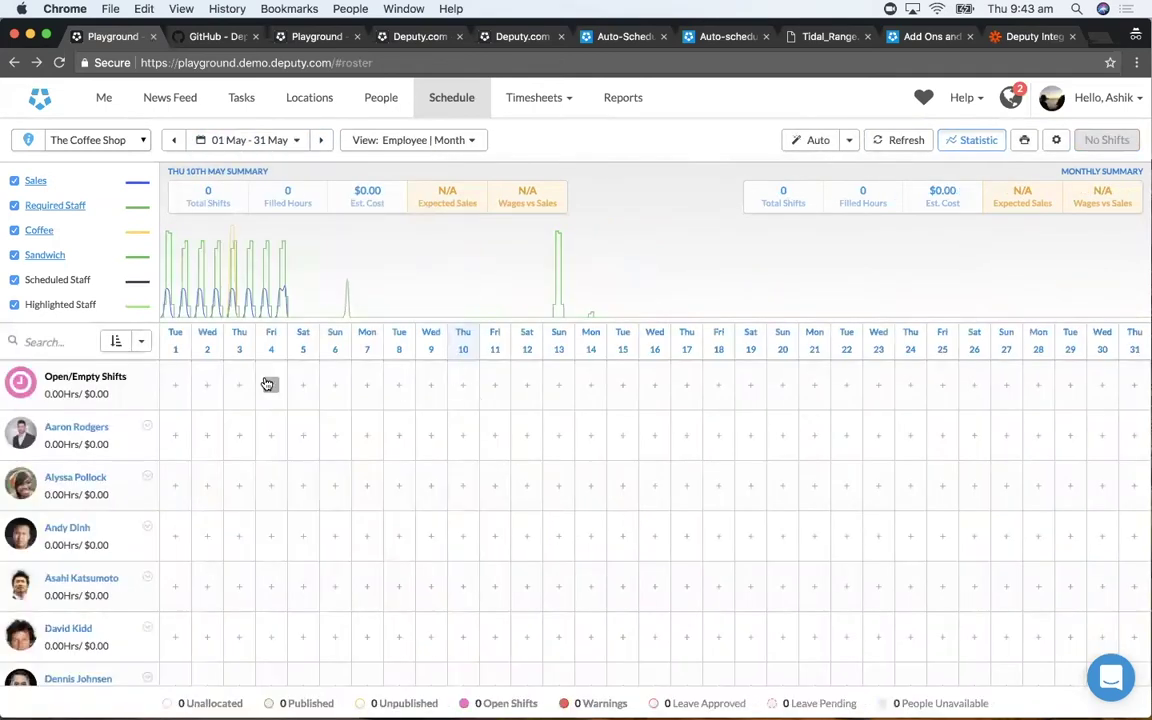
pyautogui.moveTo(266, 255)
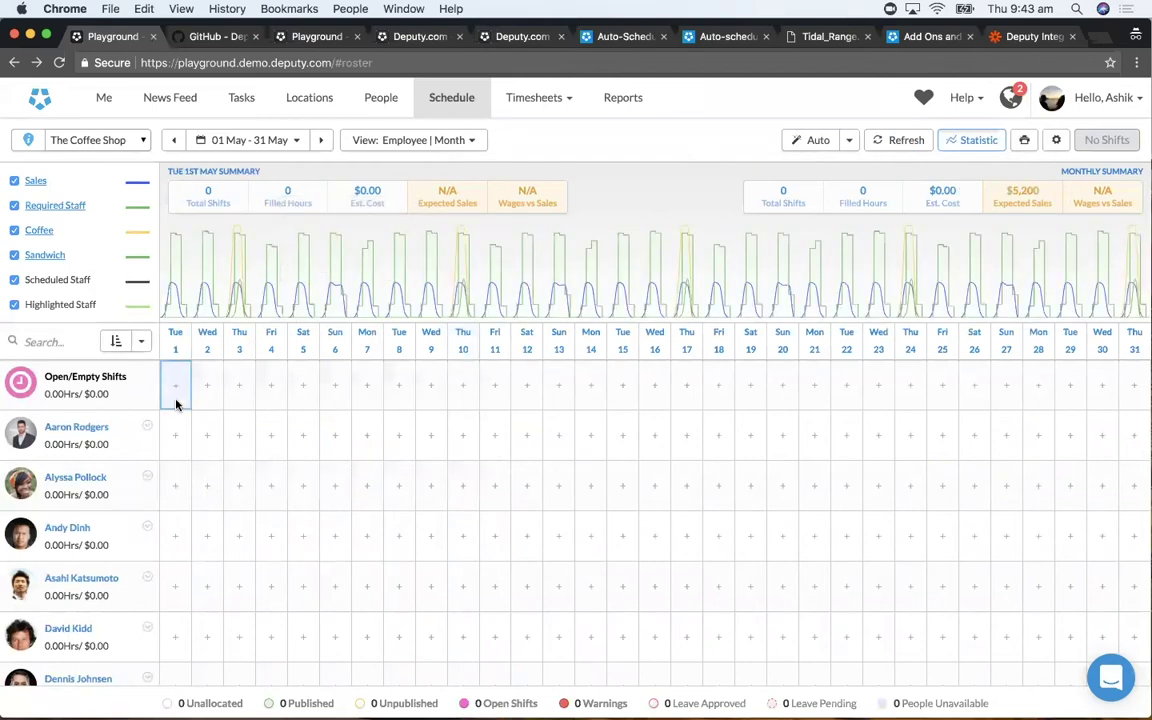
# Step: Fill the Coffee metric's Kitchen row for Tue 1st May with 60, 70, 80, 80, 80, 70, 30 and 10 from 9 AM to 4 PM
pyautogui.click(38, 231)
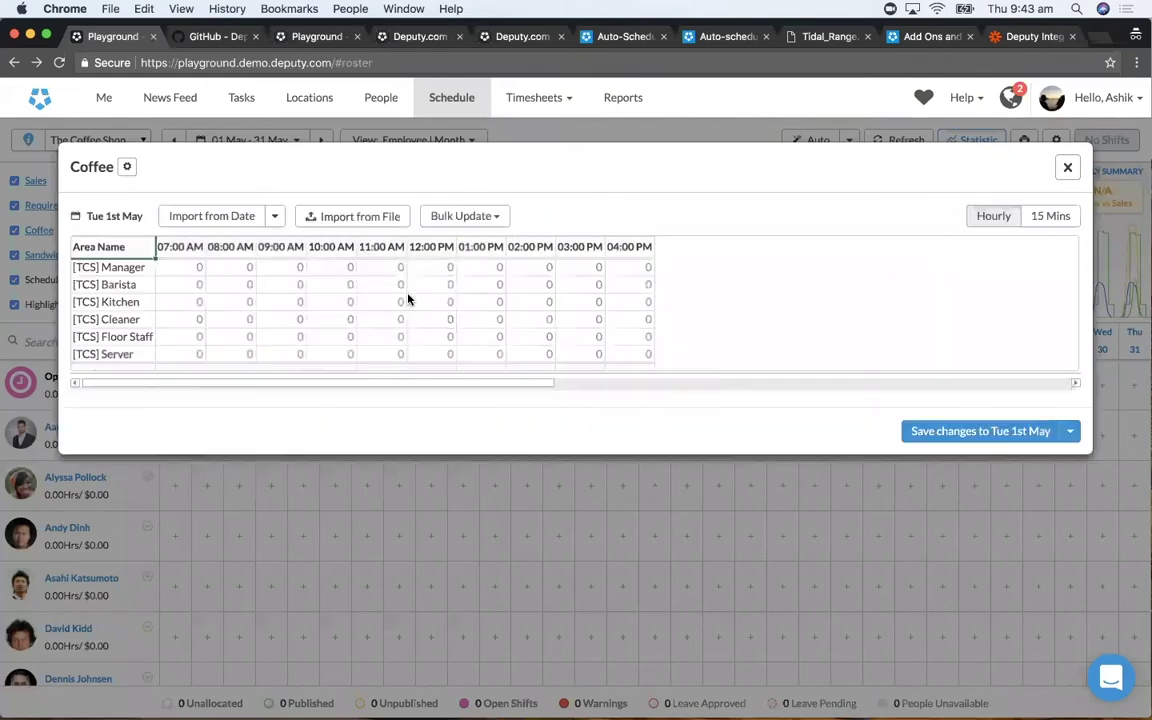
pyautogui.click(280, 302)
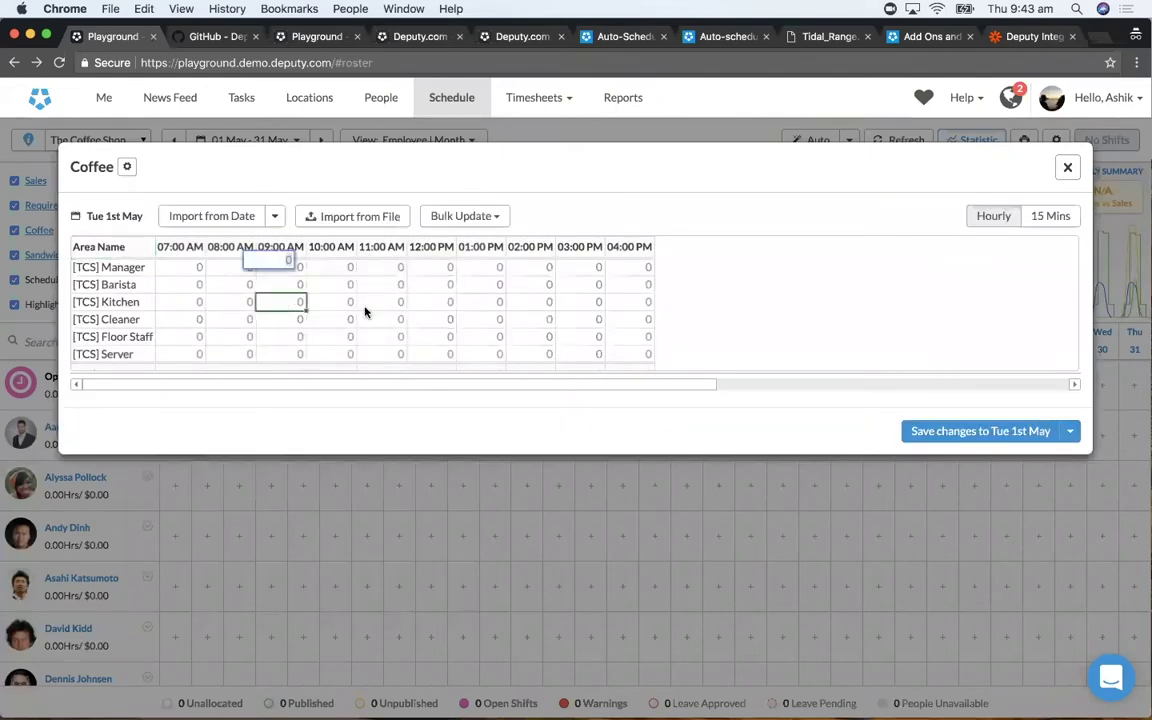
pyautogui.write('60')
pyautogui.press('Tab')
pyautogui.write('70')
pyautogui.press('Tab')
pyautogui.write('80')
pyautogui.press('Tab')
pyautogui.write('80')
pyautogui.press('Tab')
pyautogui.write('80')
pyautogui.press('Tab')
pyautogui.write('70')
pyautogui.press('Tab')
pyautogui.write('30')
pyautogui.press('Tab')
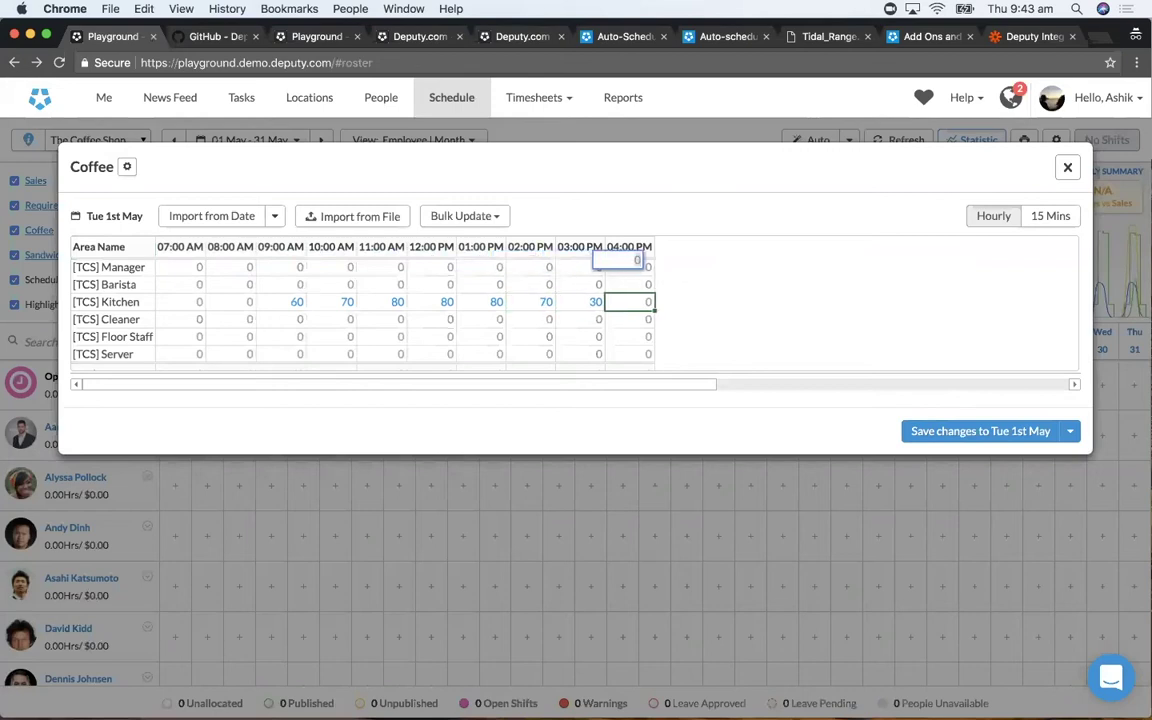
pyautogui.write('10')
pyautogui.press('Return')
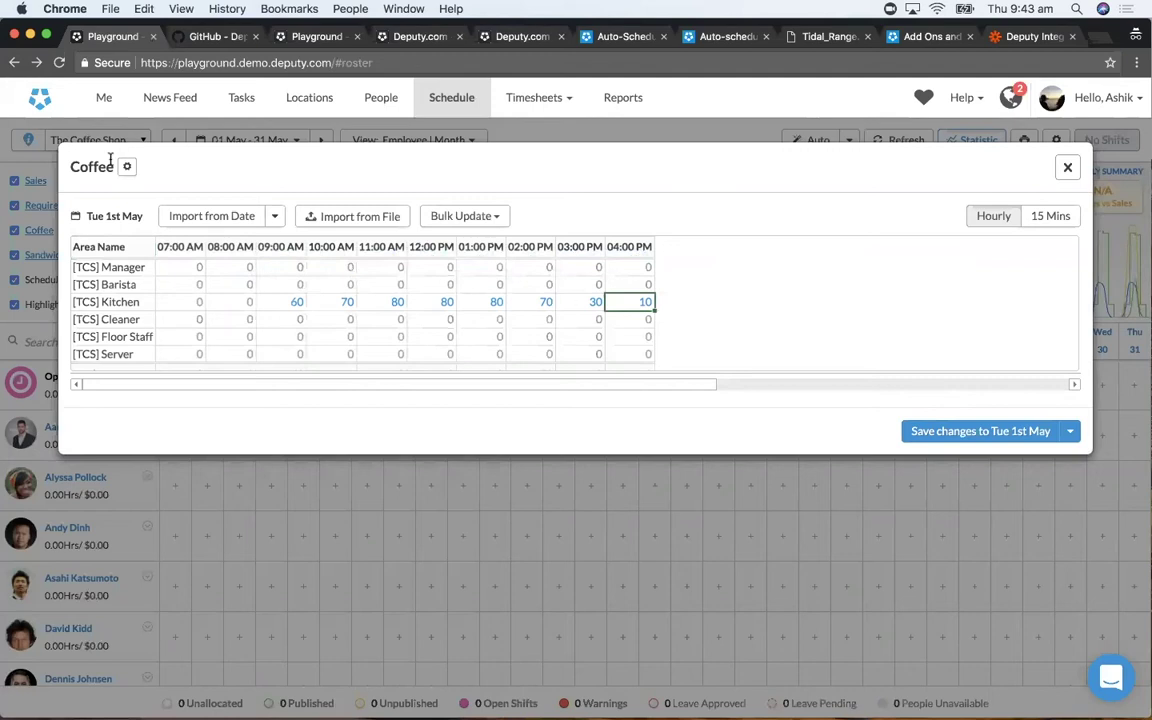
pyautogui.click(1070, 431)
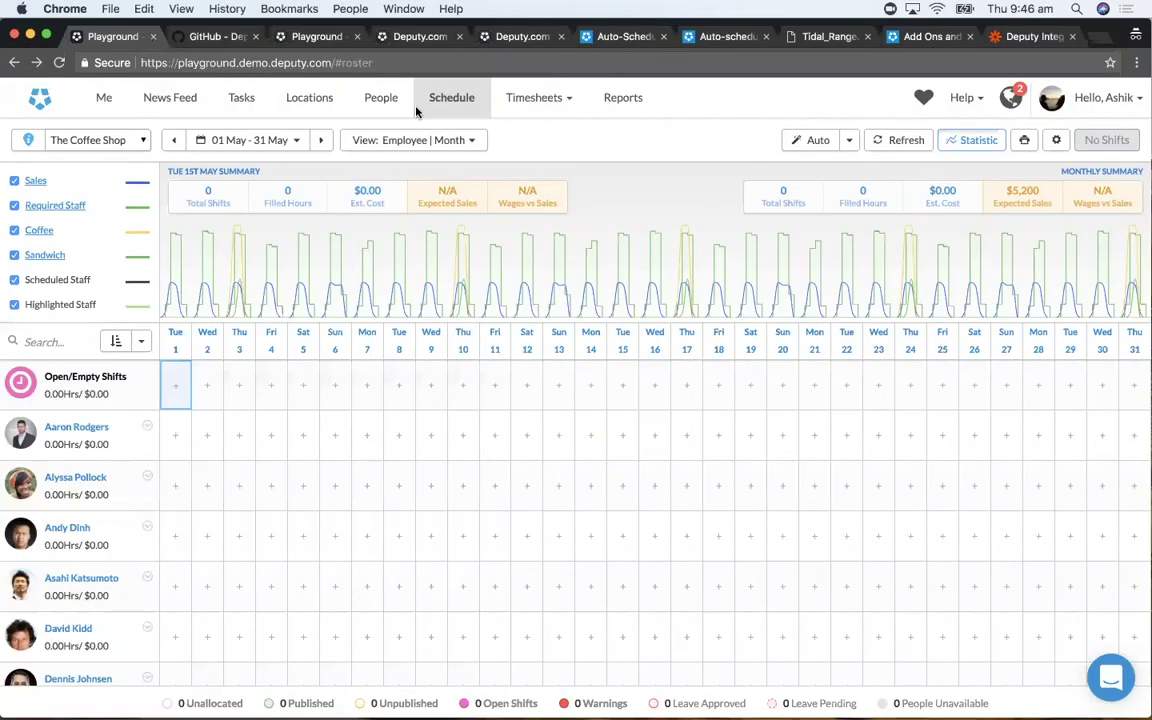
# Step: Open the profile of the second employee listed under People and start a new all-day unavailability dated Sat 07/04/18
pyautogui.click(386, 110)
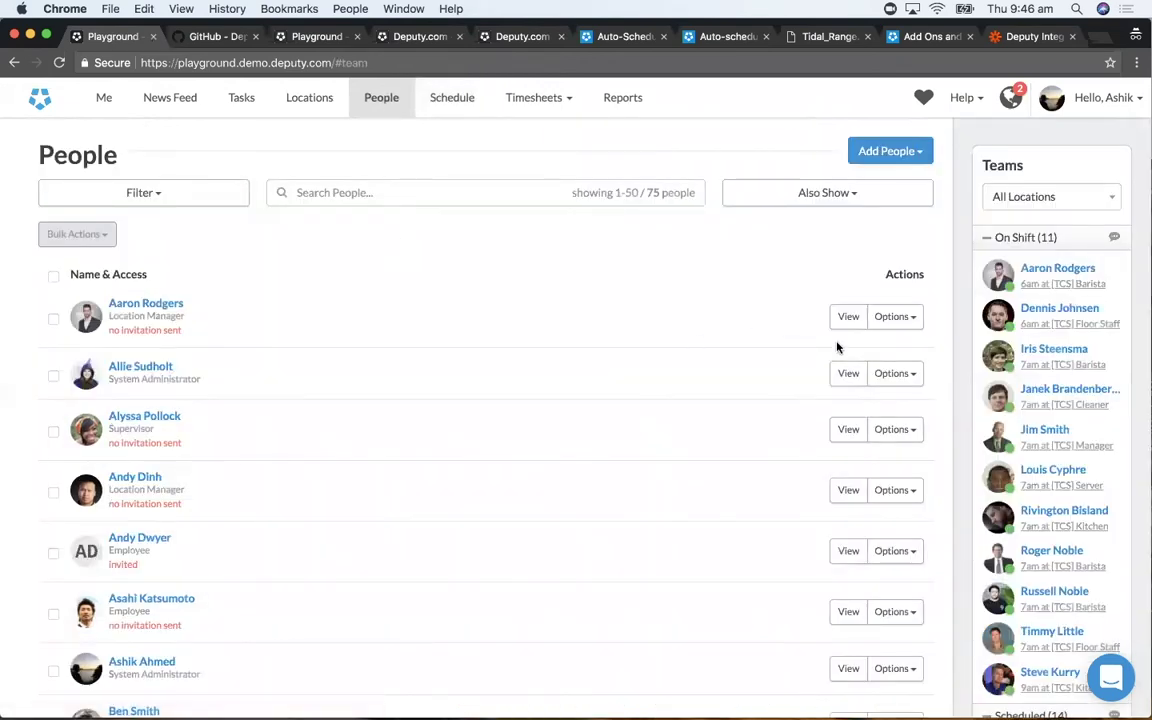
pyautogui.click(903, 373)
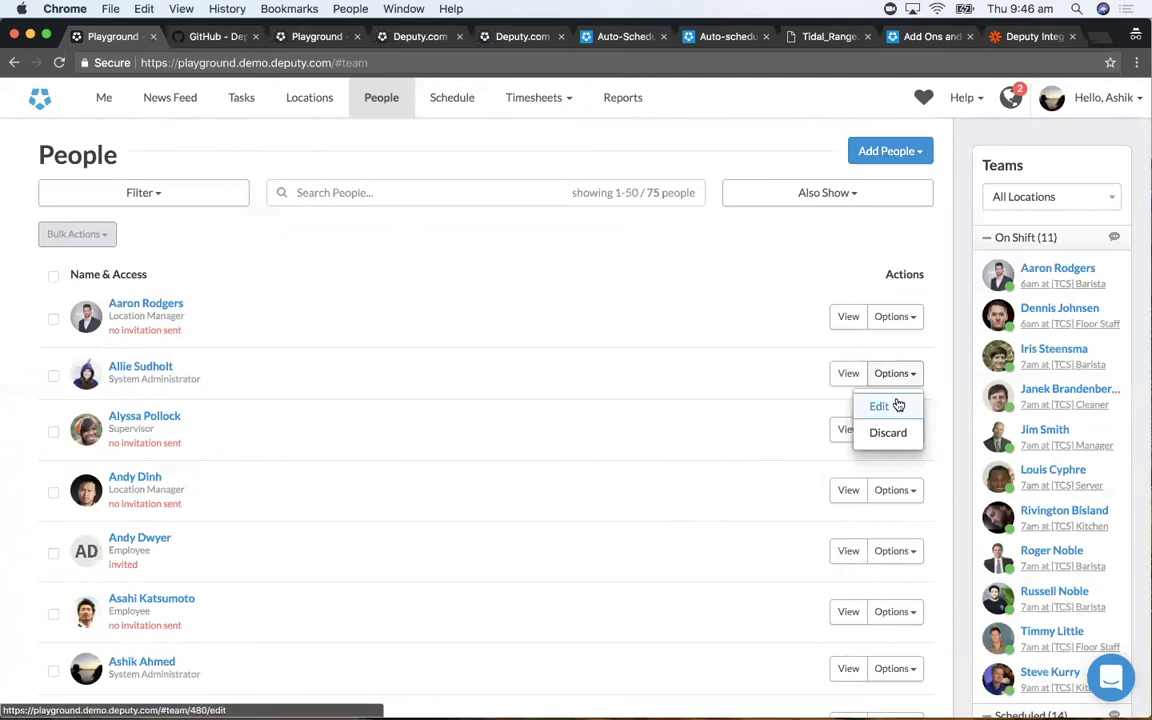
pyautogui.click(848, 373)
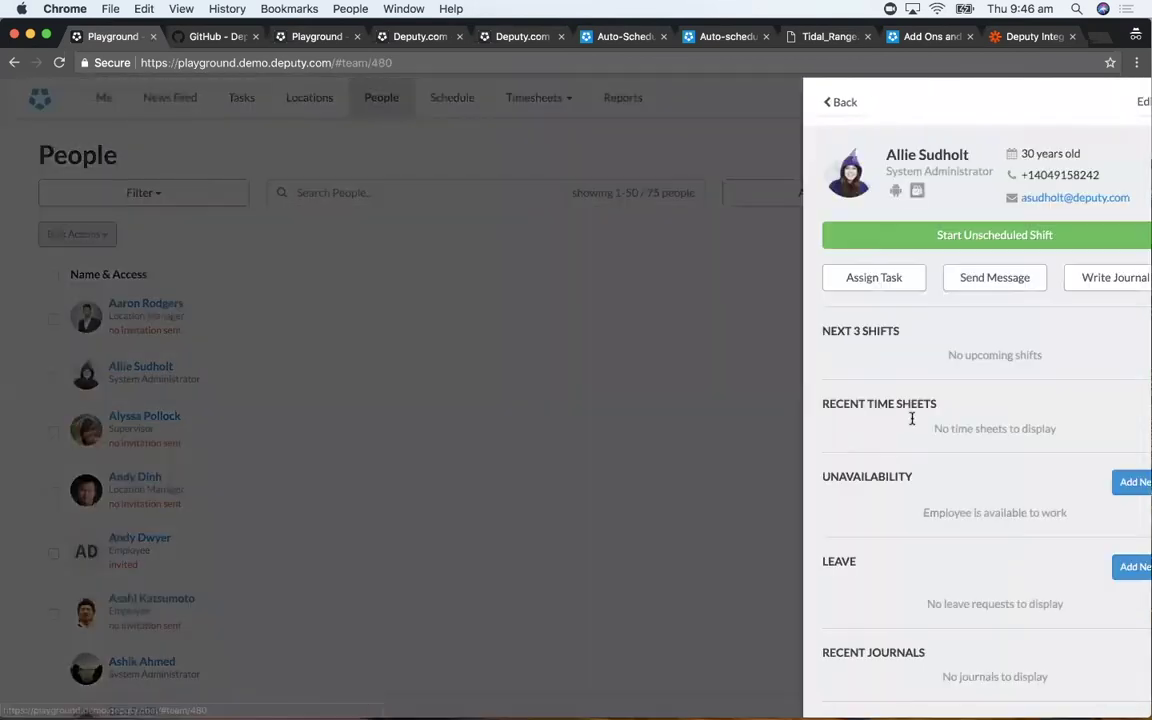
pyautogui.scroll(-2, 888, 446)
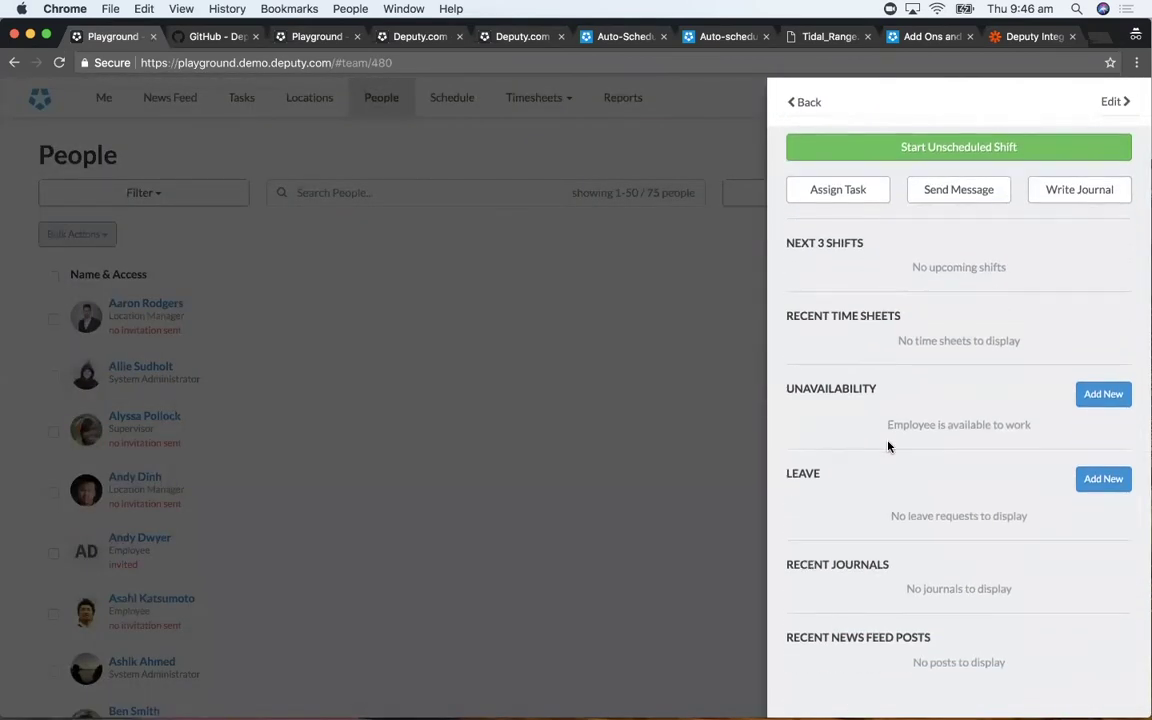
pyautogui.click(1104, 395)
pyautogui.click(852, 281)
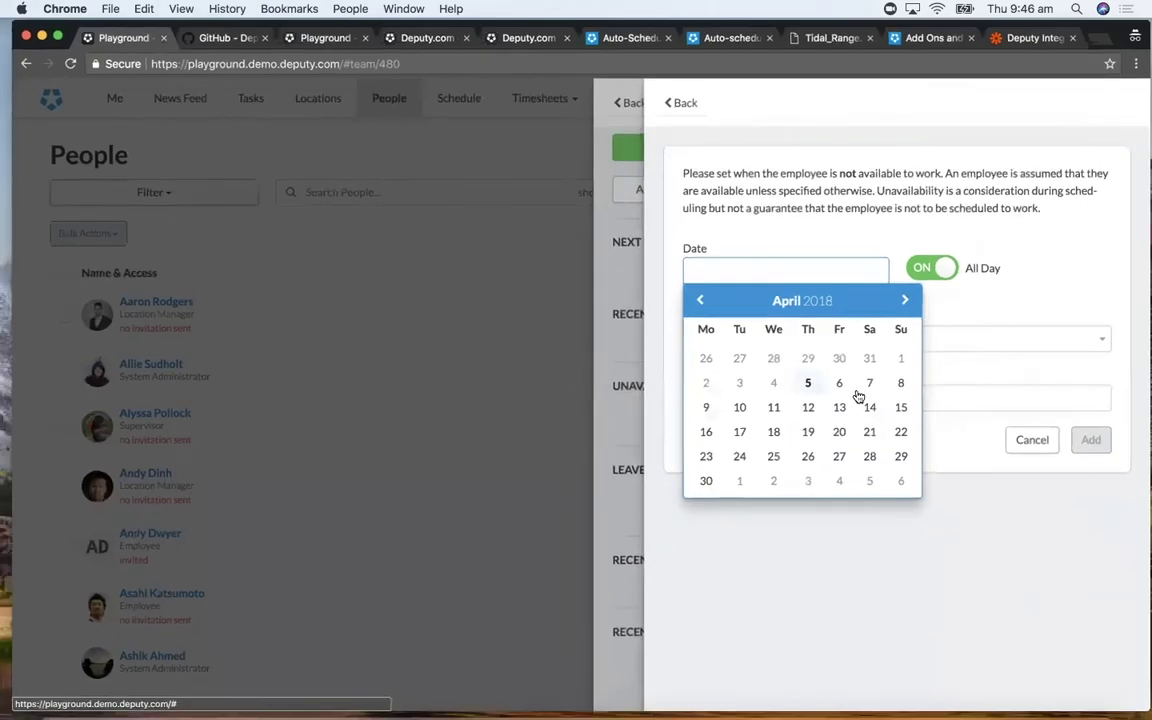
pyautogui.click(869, 383)
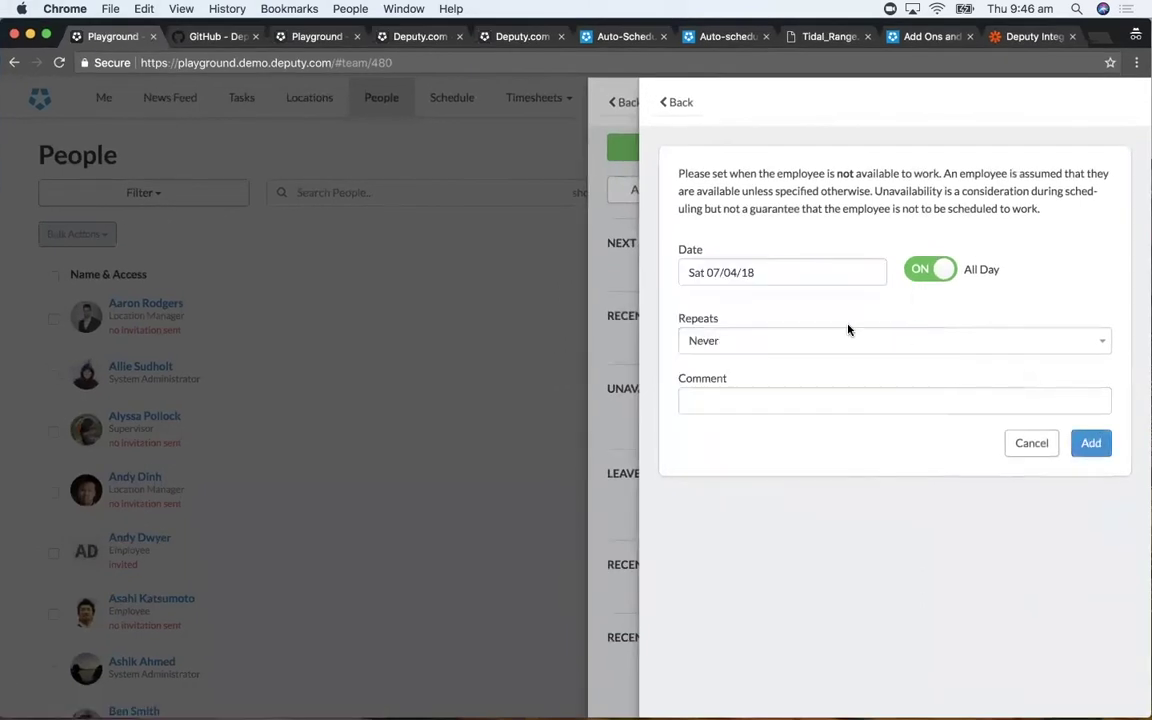
# Step: Add the unavailability with the comment "No work weekend" and weekly repetition, and close the employee's profile
pyautogui.click(793, 402)
pyautogui.write('No ')
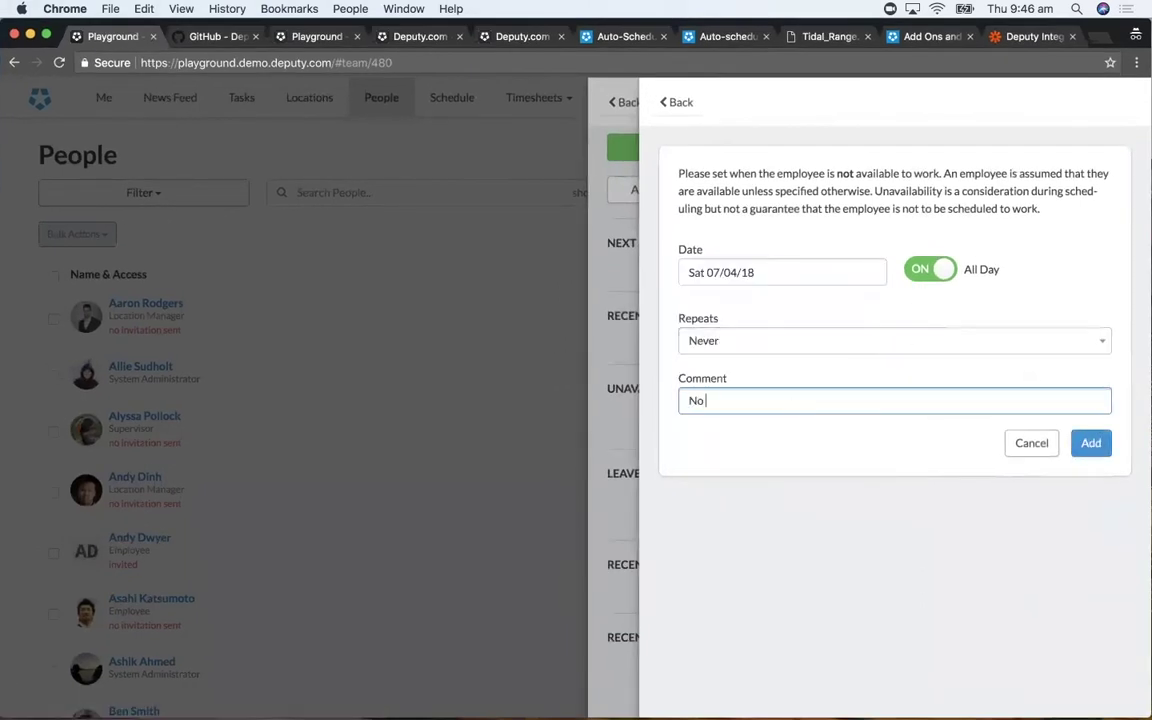
pyautogui.write('work weekend')
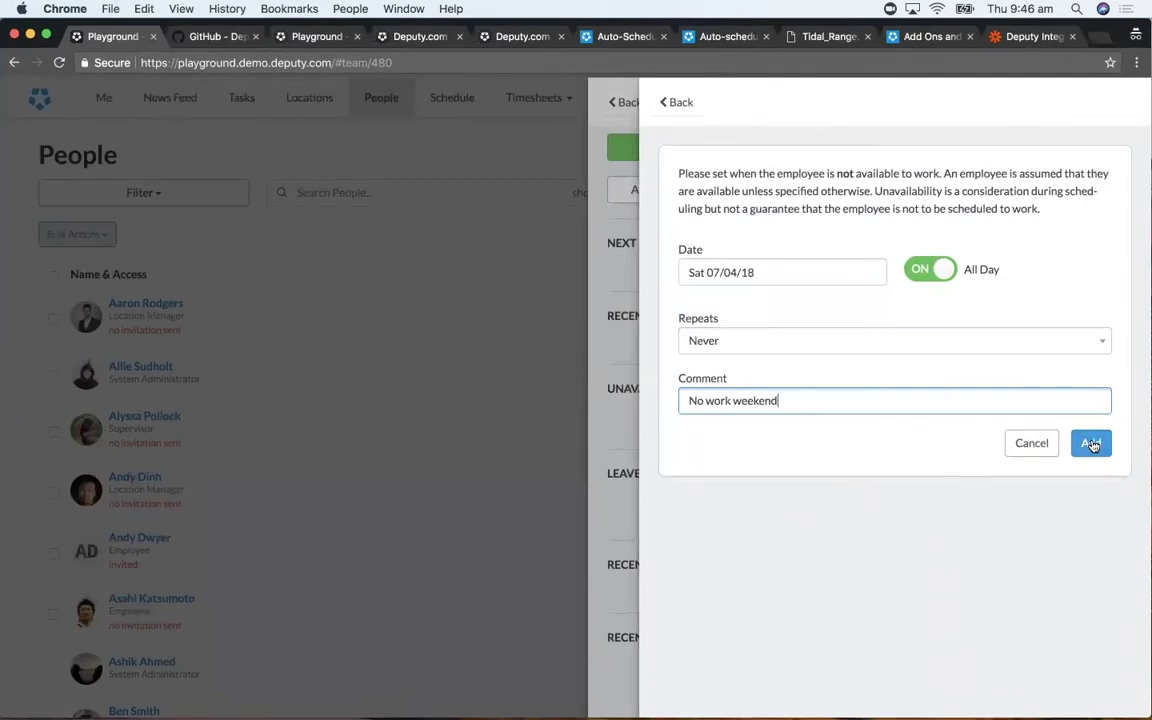
pyautogui.click(893, 340)
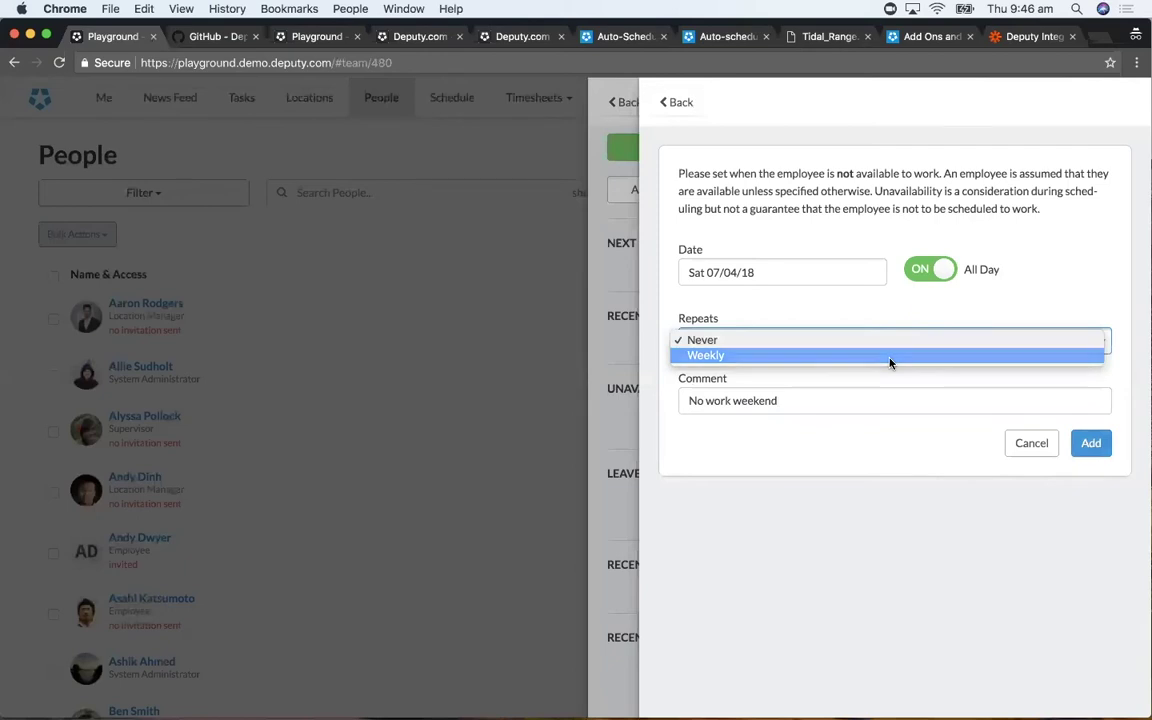
pyautogui.click(890, 358)
pyautogui.click(1094, 442)
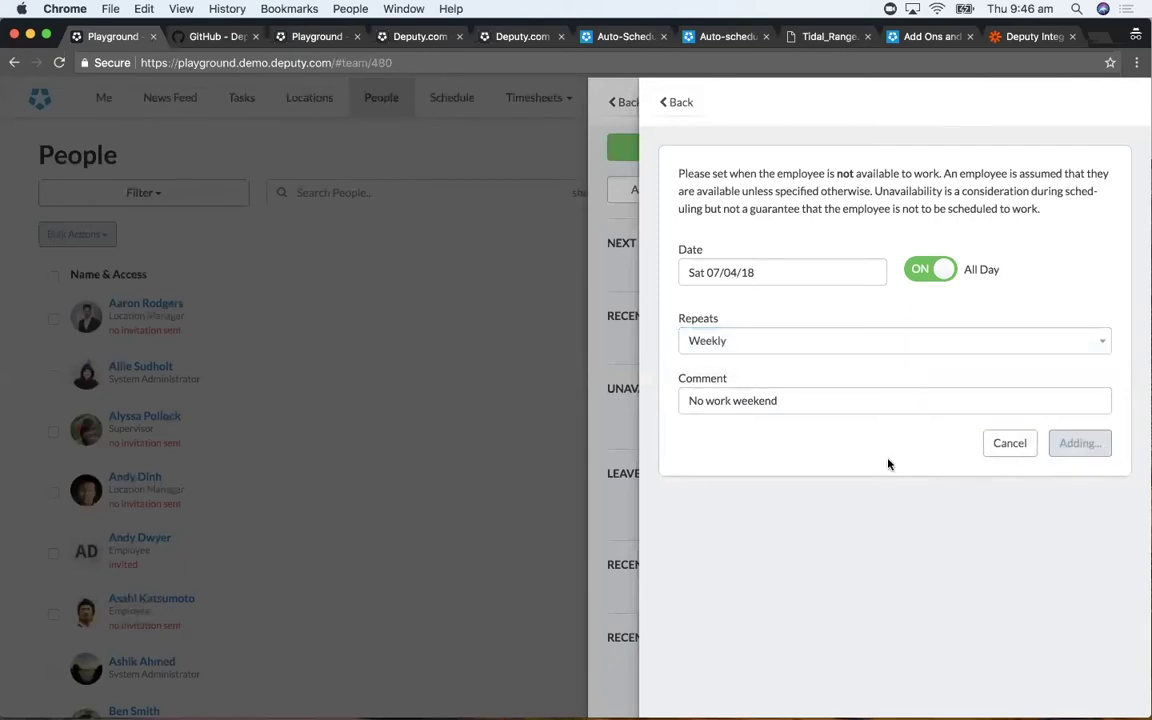
pyautogui.click(509, 401)
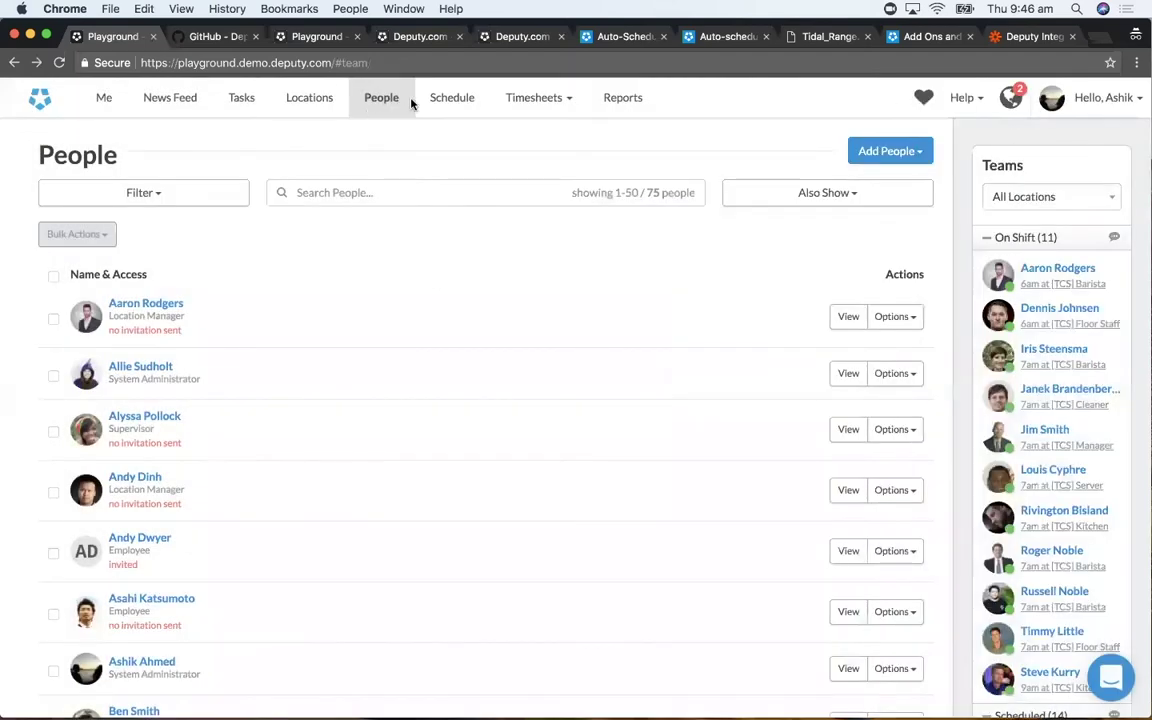
# Step: Return to the schedule and display the week 30 Apr - 06 May by area
pyautogui.click(444, 104)
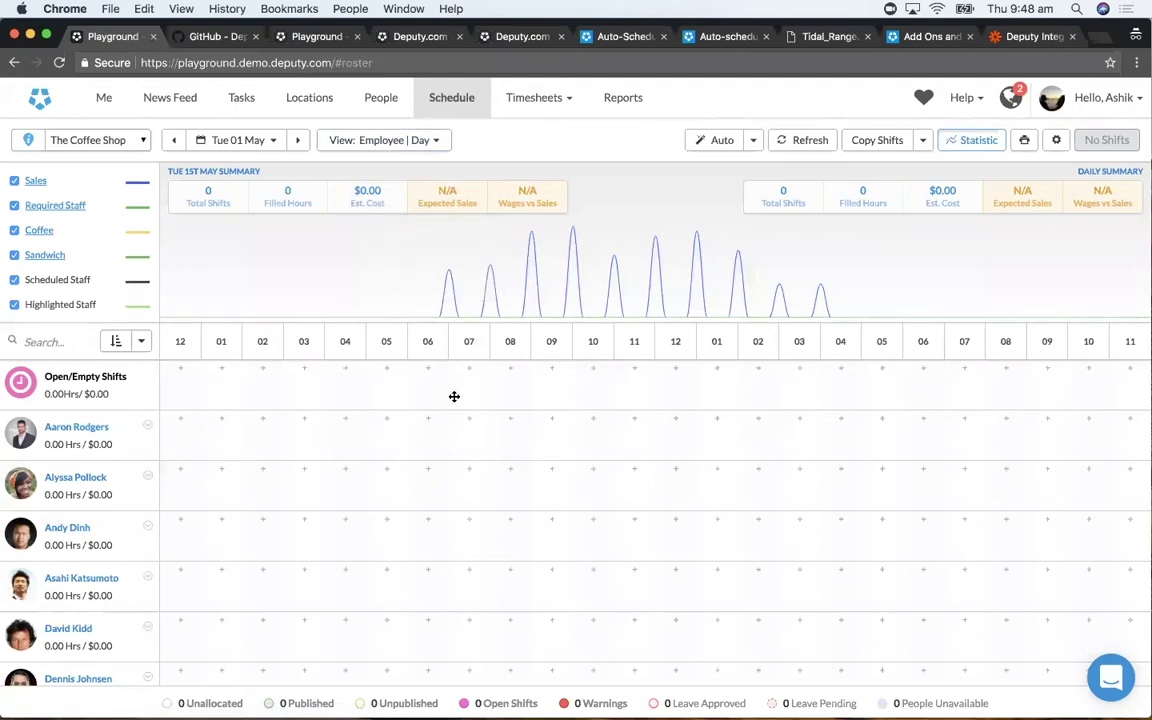
pyautogui.press('w')
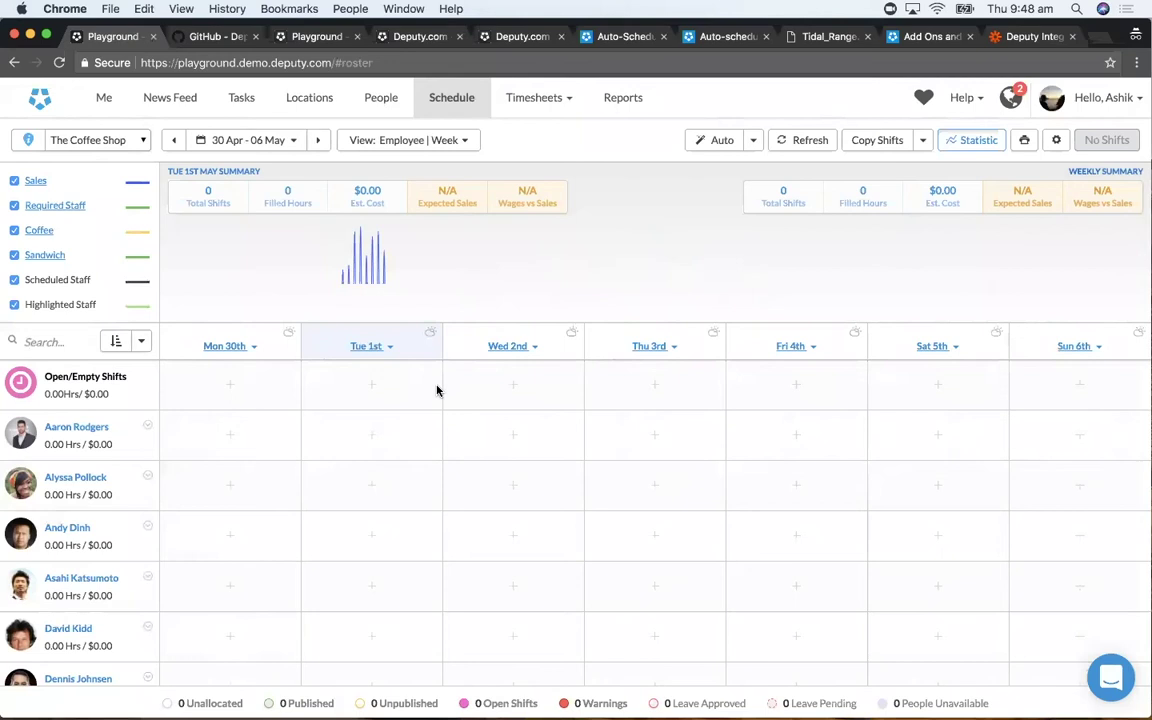
pyautogui.press('a')
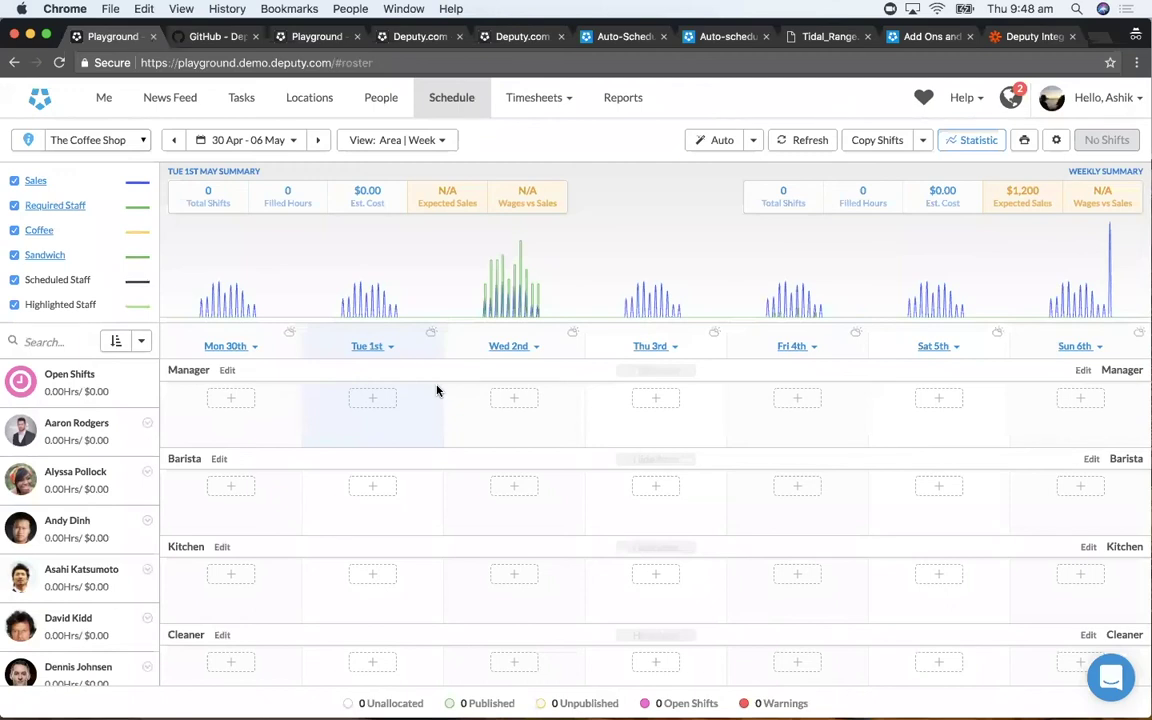
# Step: Create an empty 7:00 AM to 1:00 PM Manager shift on Wed 02 May and look through the employees selectable for it
pyautogui.click(519, 402)
pyautogui.click(519, 440)
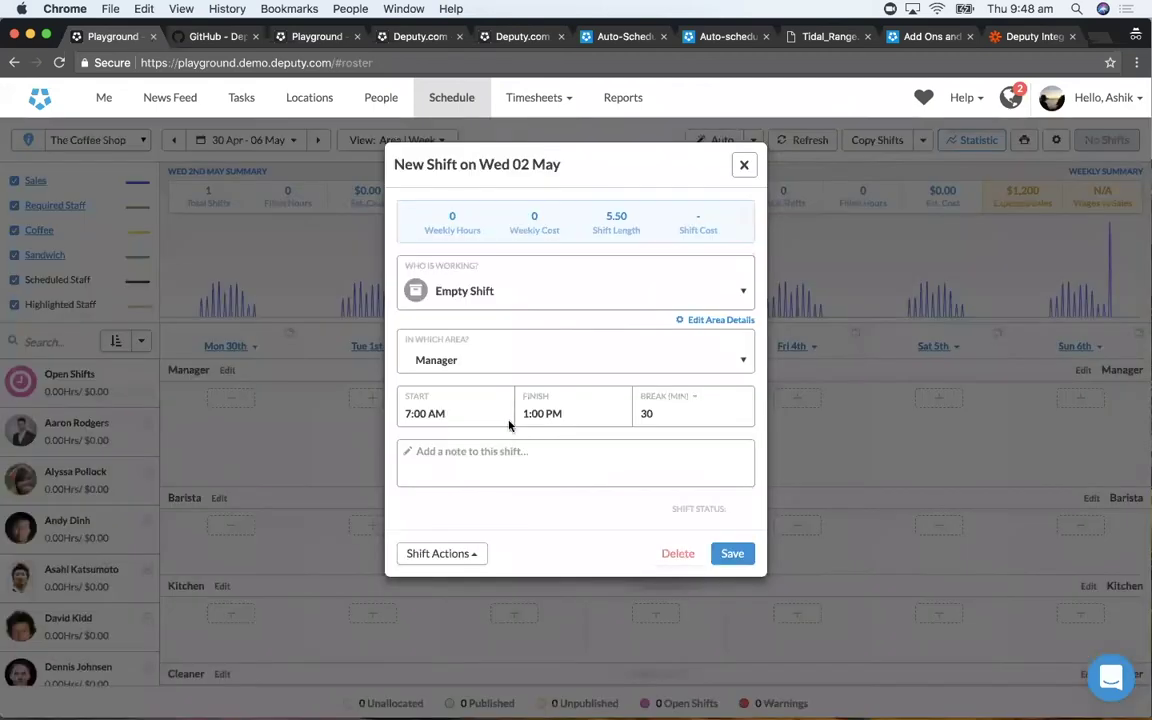
pyautogui.click(506, 293)
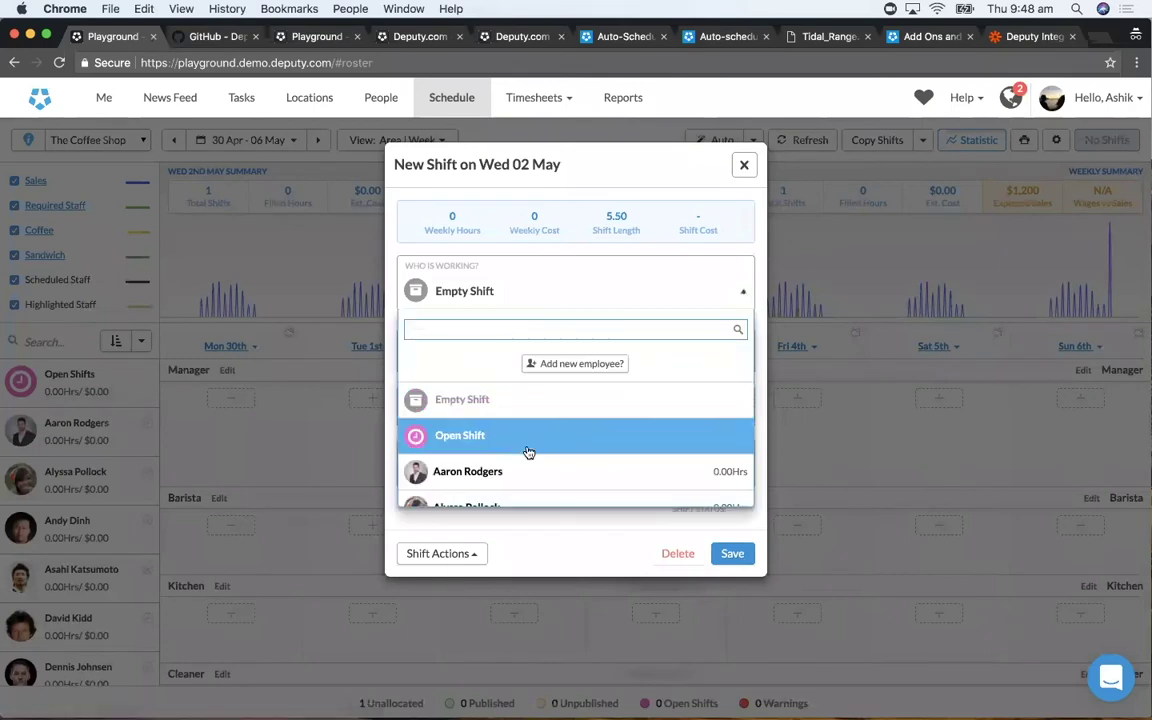
pyautogui.scroll(-10, 528, 453)
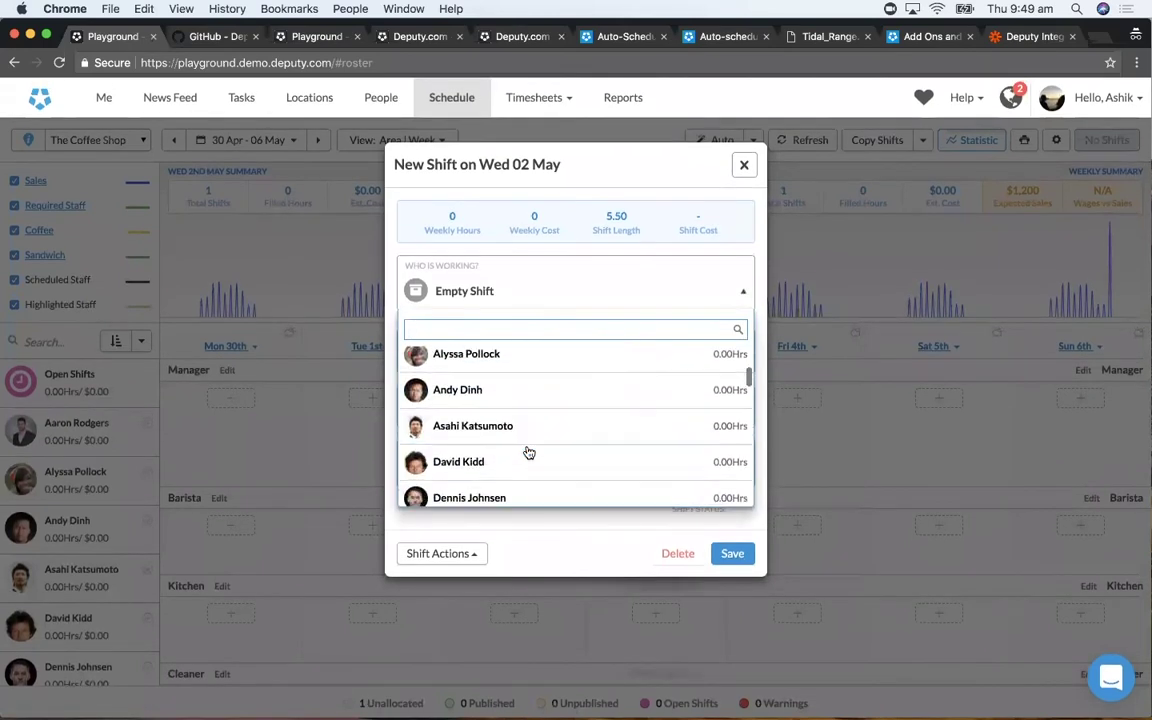
pyautogui.scroll(-10, 528, 453)
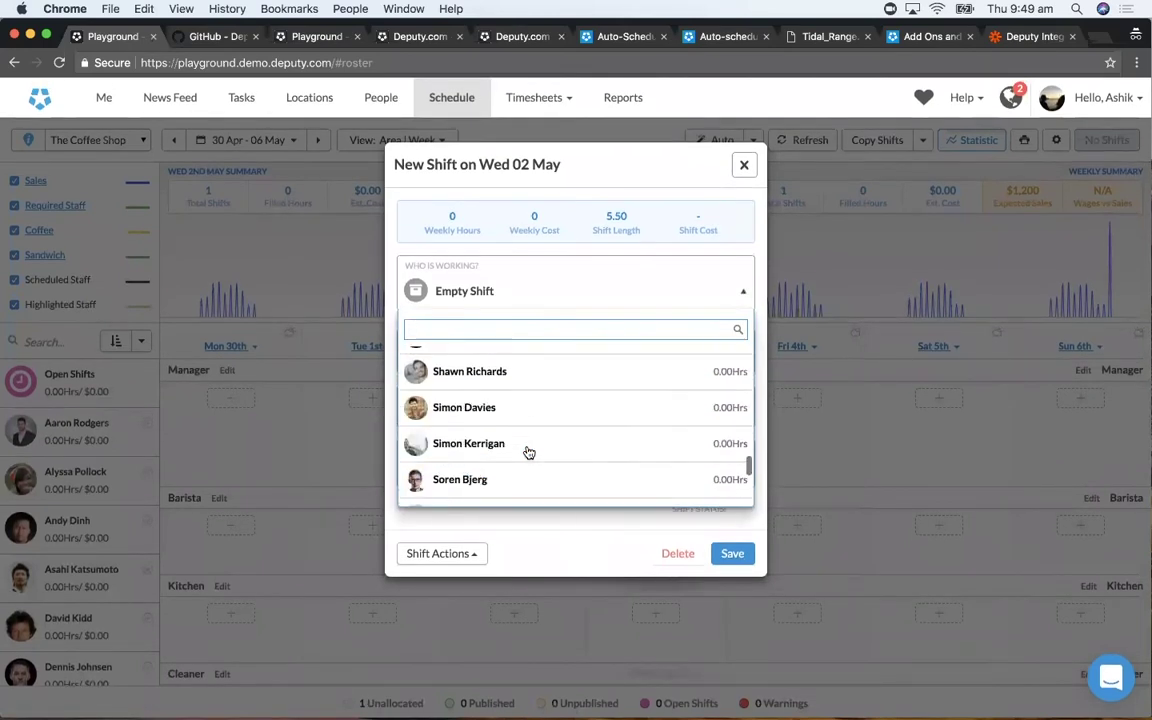
pyautogui.scroll(20, 528, 453)
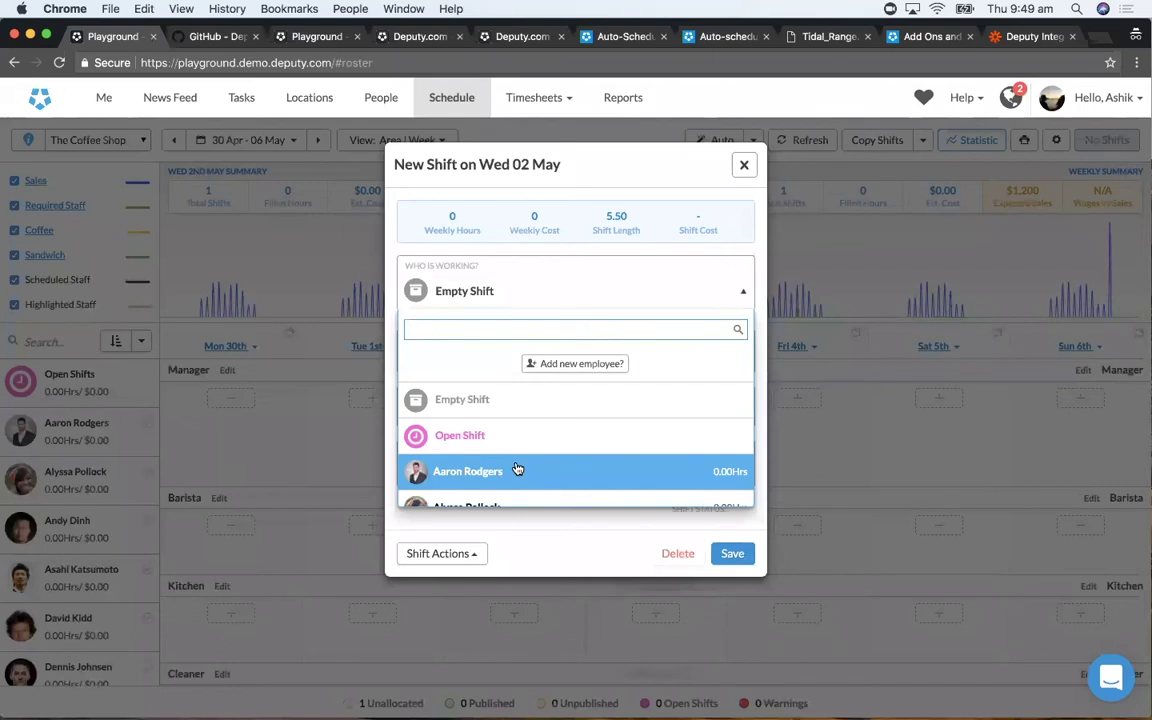
pyautogui.click(745, 167)
pyautogui.click(745, 167)
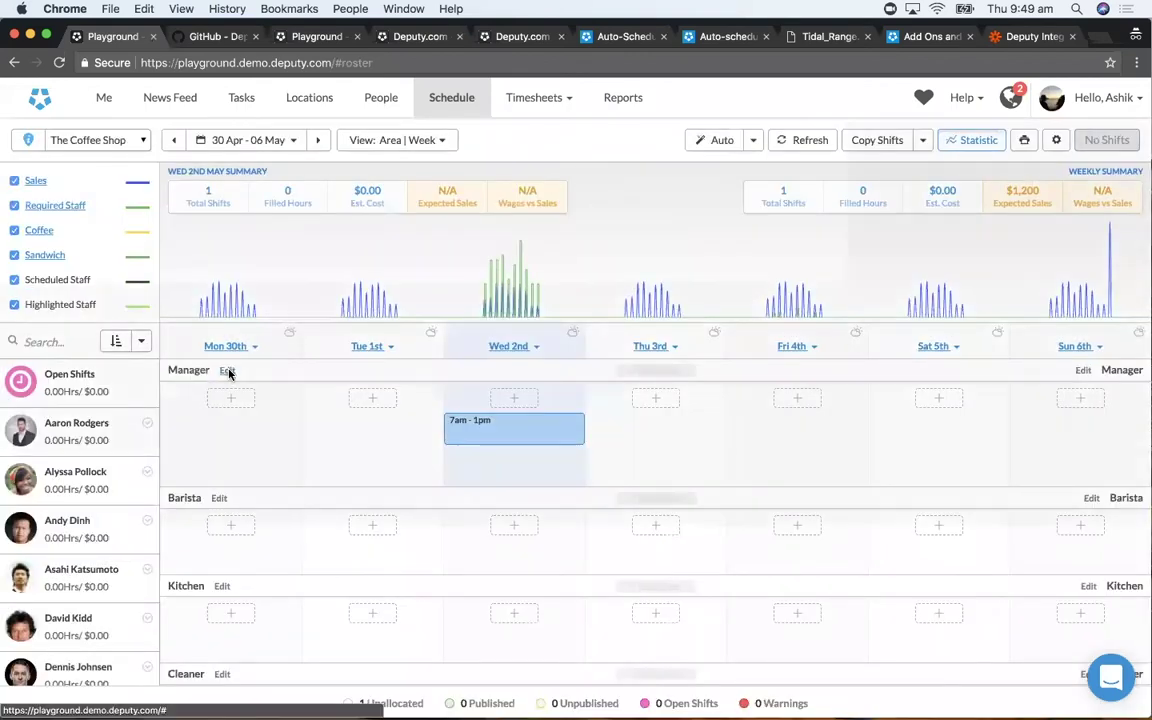
# Step: Try giving the Manager area the live chat training requirement and the first listed person as preferred employee, closing without saving
pyautogui.click(227, 370)
pyautogui.click(414, 371)
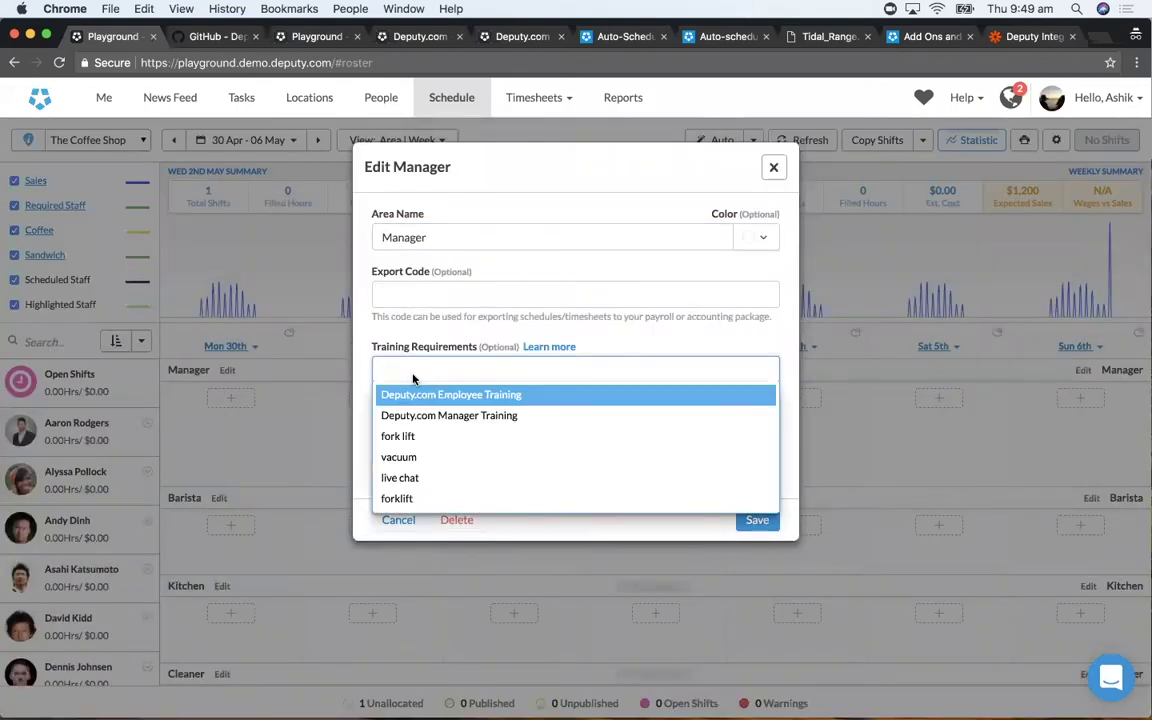
pyautogui.click(412, 477)
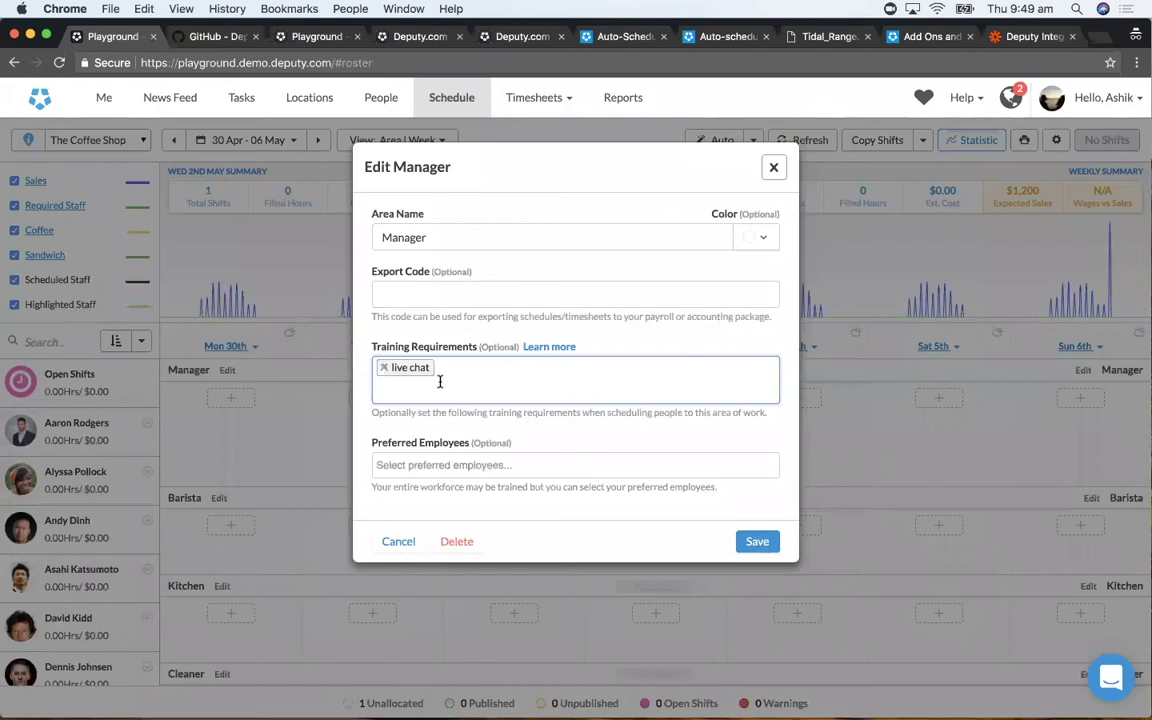
pyautogui.click(428, 467)
pyautogui.click(429, 491)
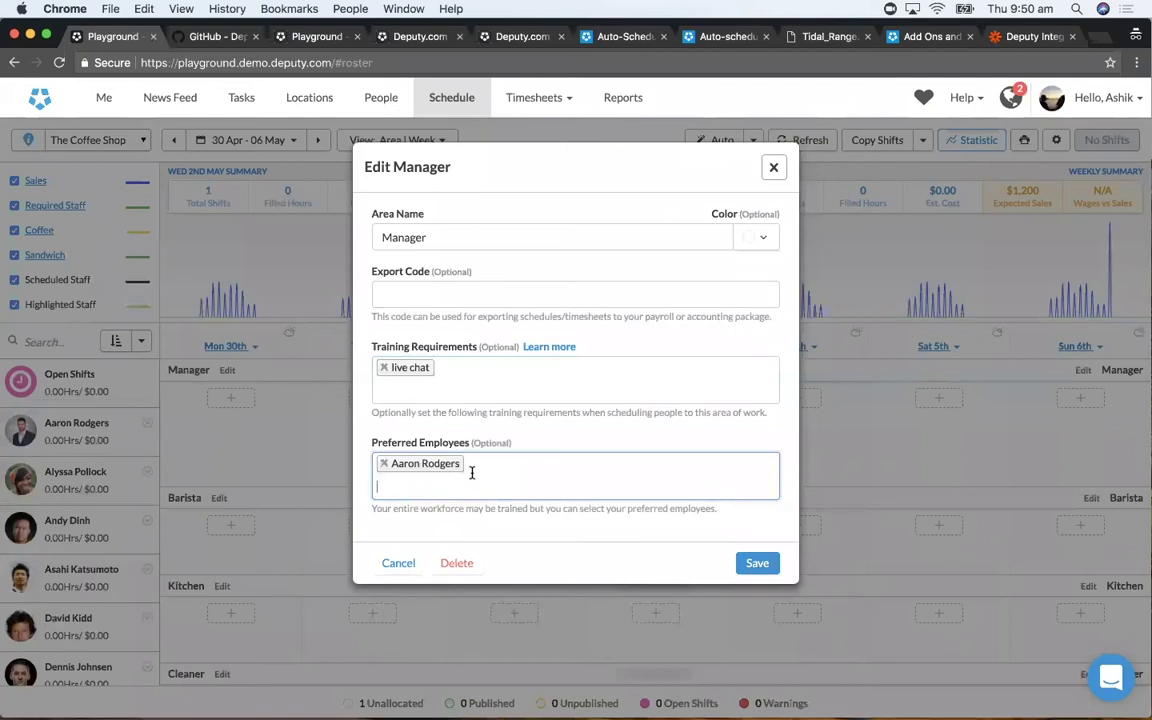
pyautogui.click(773, 167)
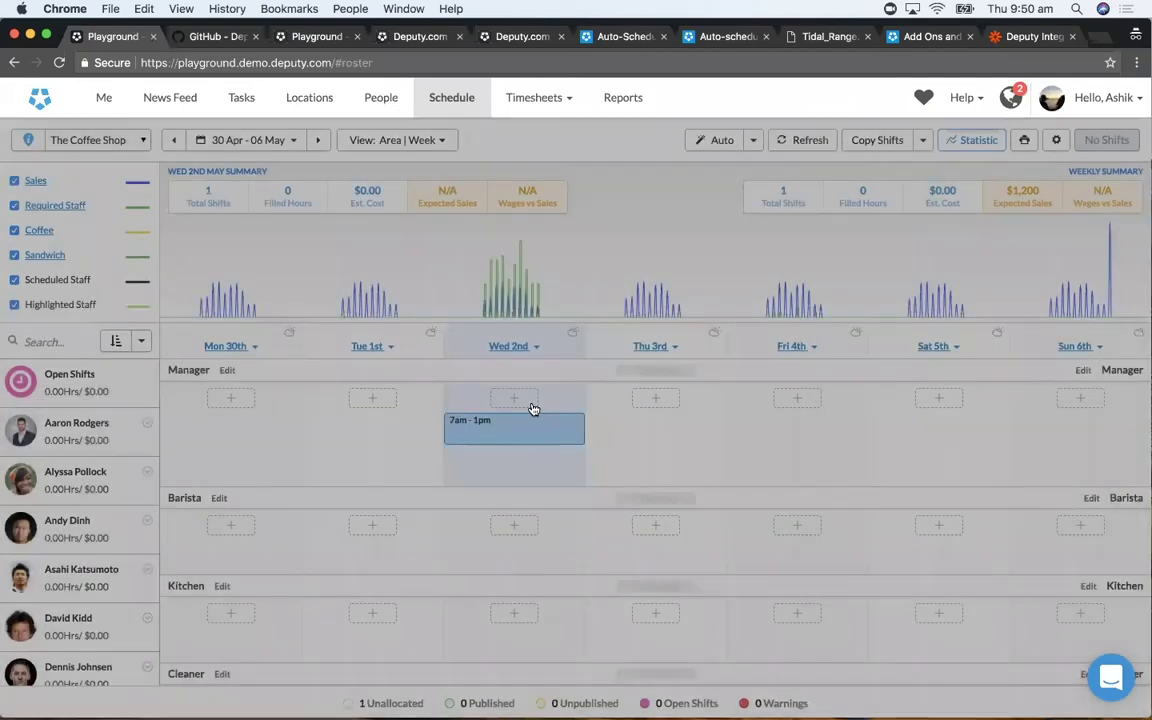
# Step: Open the Wed 02 May Manager shift, look at its selectable employees, and close it without changes
pyautogui.click(508, 430)
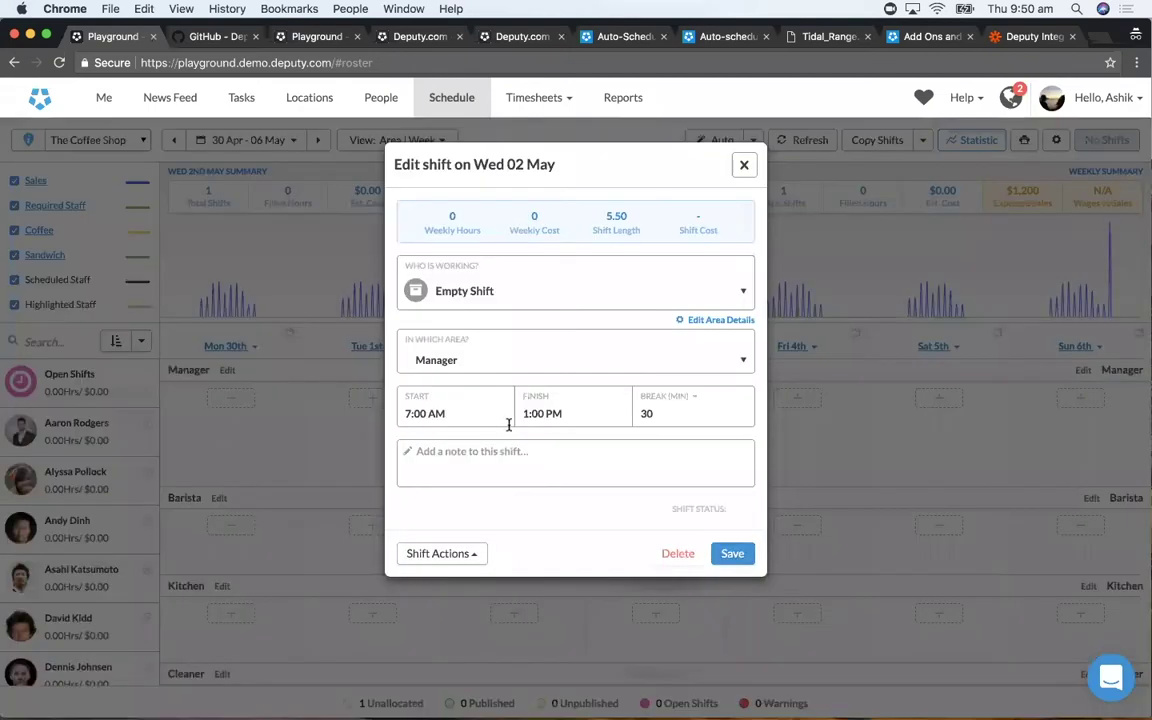
pyautogui.click(536, 303)
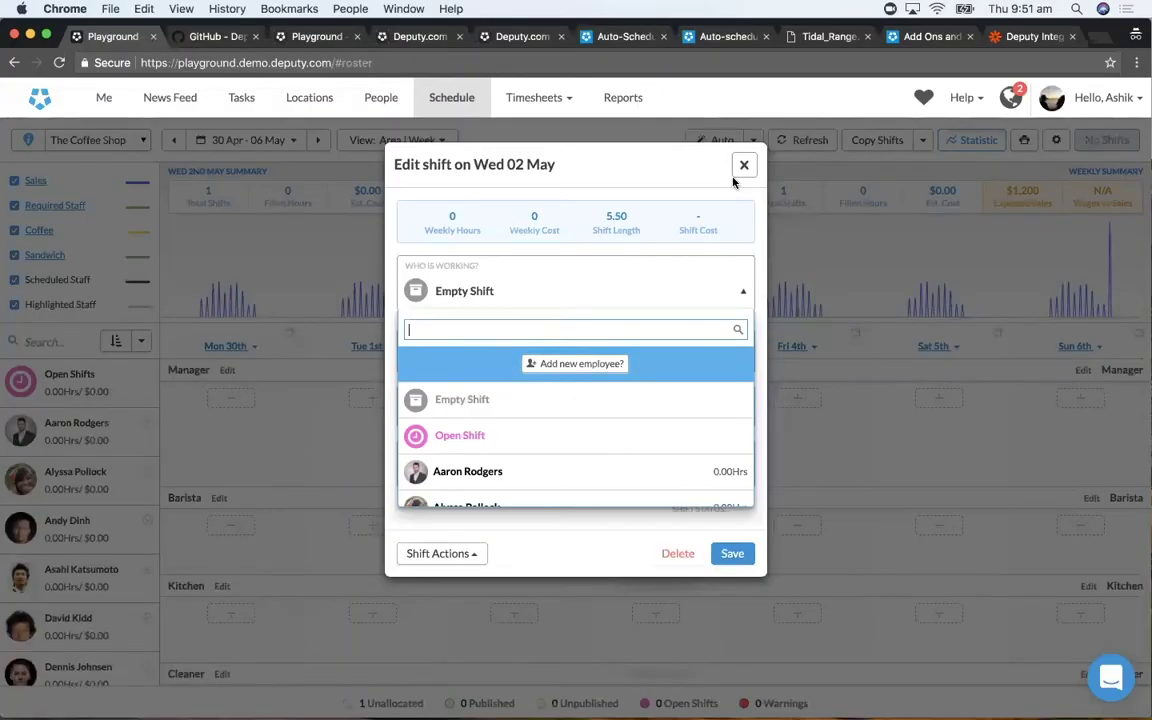
pyautogui.click(744, 168)
pyautogui.click(744, 168)
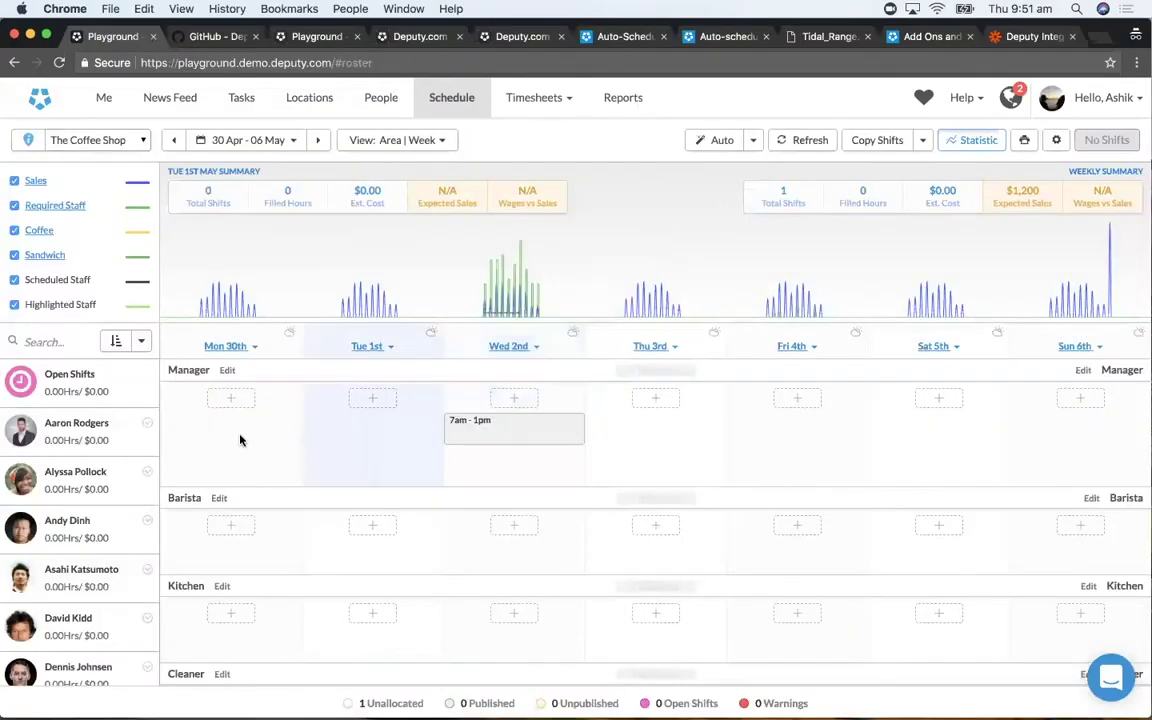
# Step: Look through the schedule's metrics and examine the hourly Required Staff figures by area for Tue 1st May
pyautogui.scroll(-2, 110, 290)
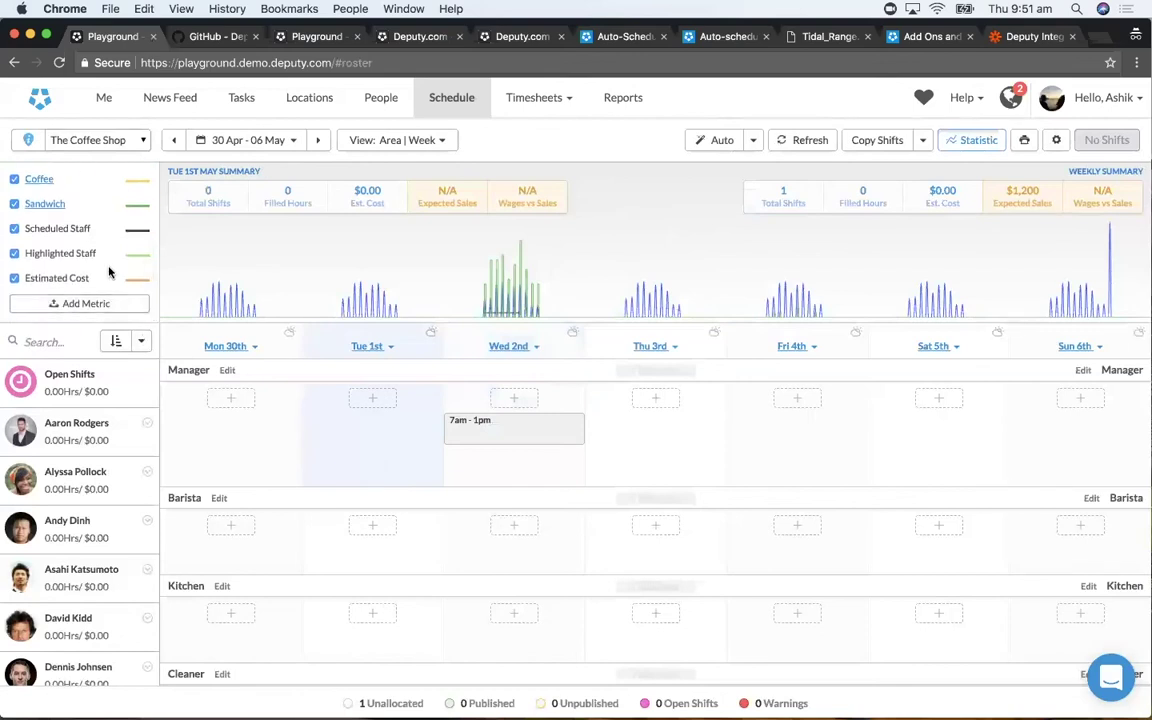
pyautogui.scroll(2, 90, 240)
pyautogui.click(56, 206)
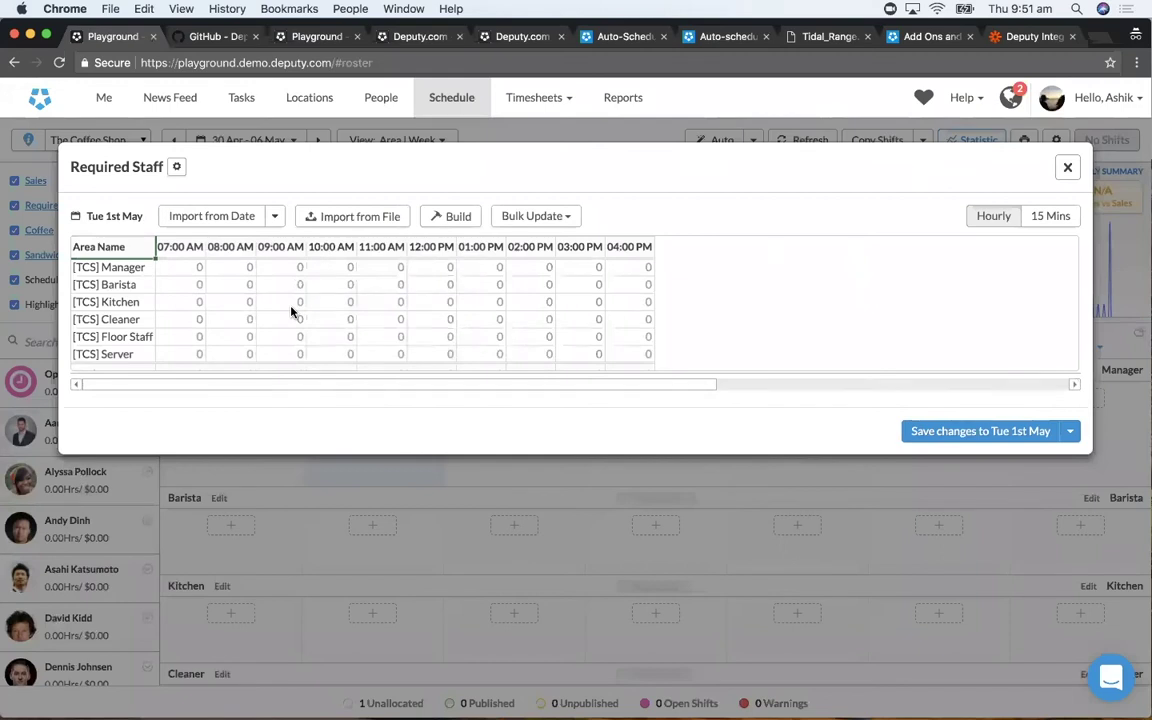
pyautogui.click(1067, 168)
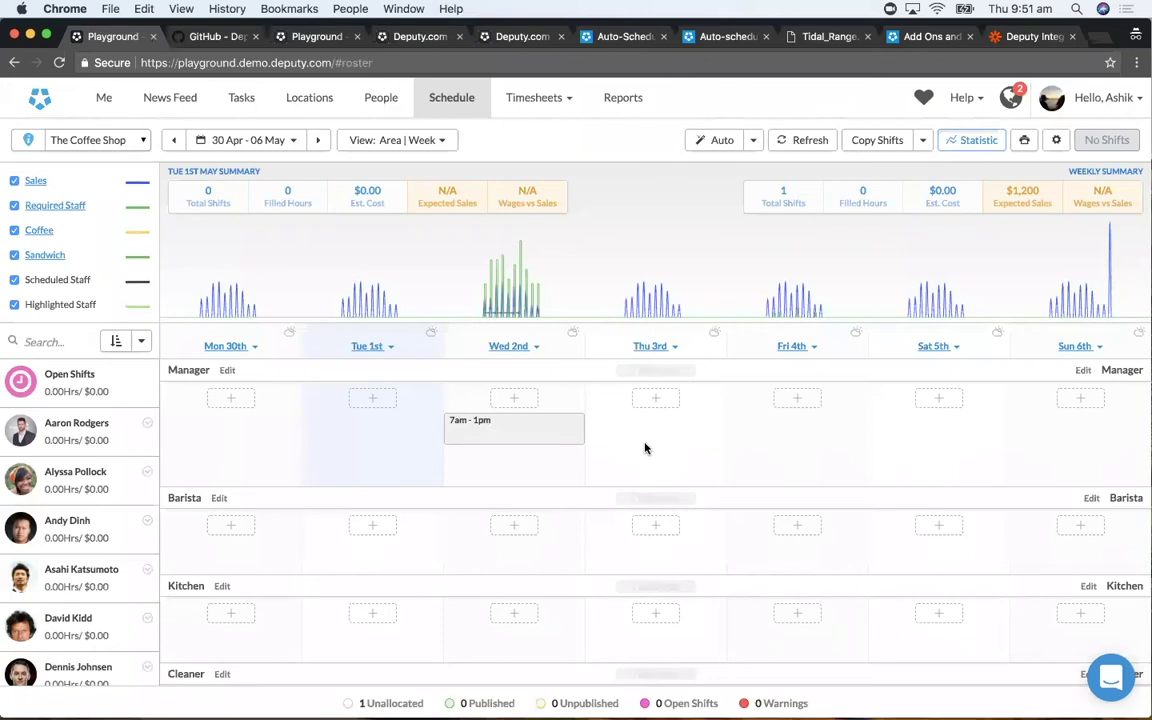
# Step: Check who can work the 7am - 1pm Manager shift on Wed 2nd, leaving the shift empty
pyautogui.click(509, 420)
pyautogui.click(503, 300)
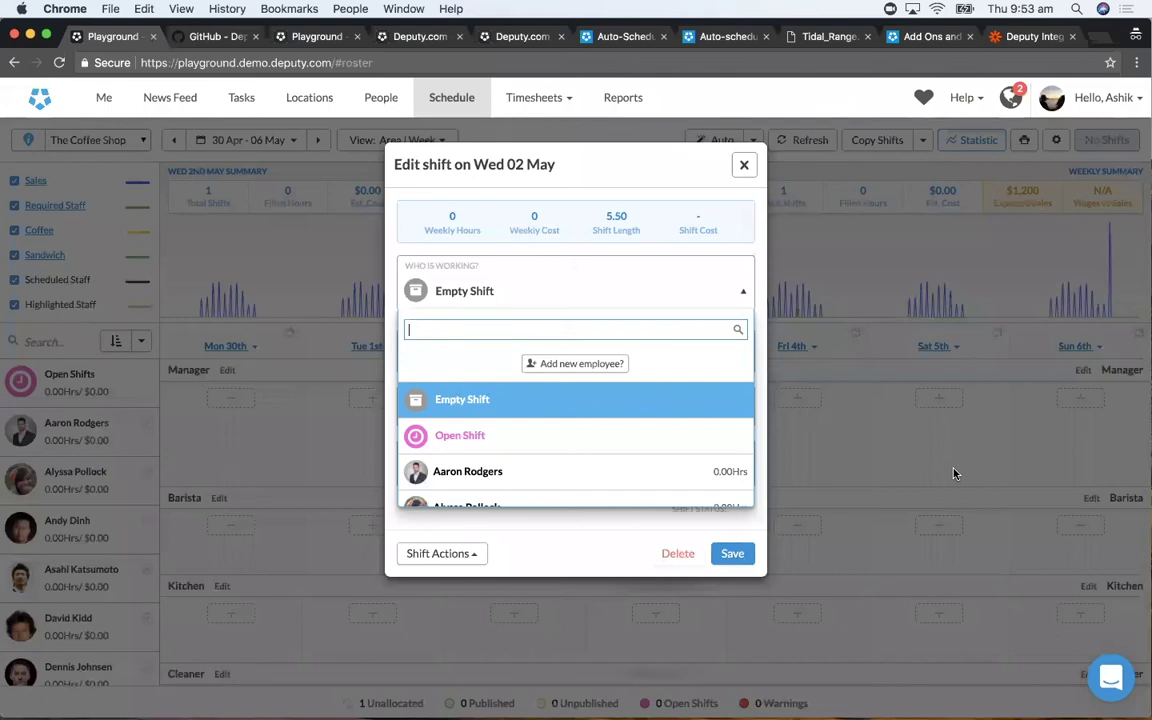
pyautogui.click(742, 165)
pyautogui.click(742, 165)
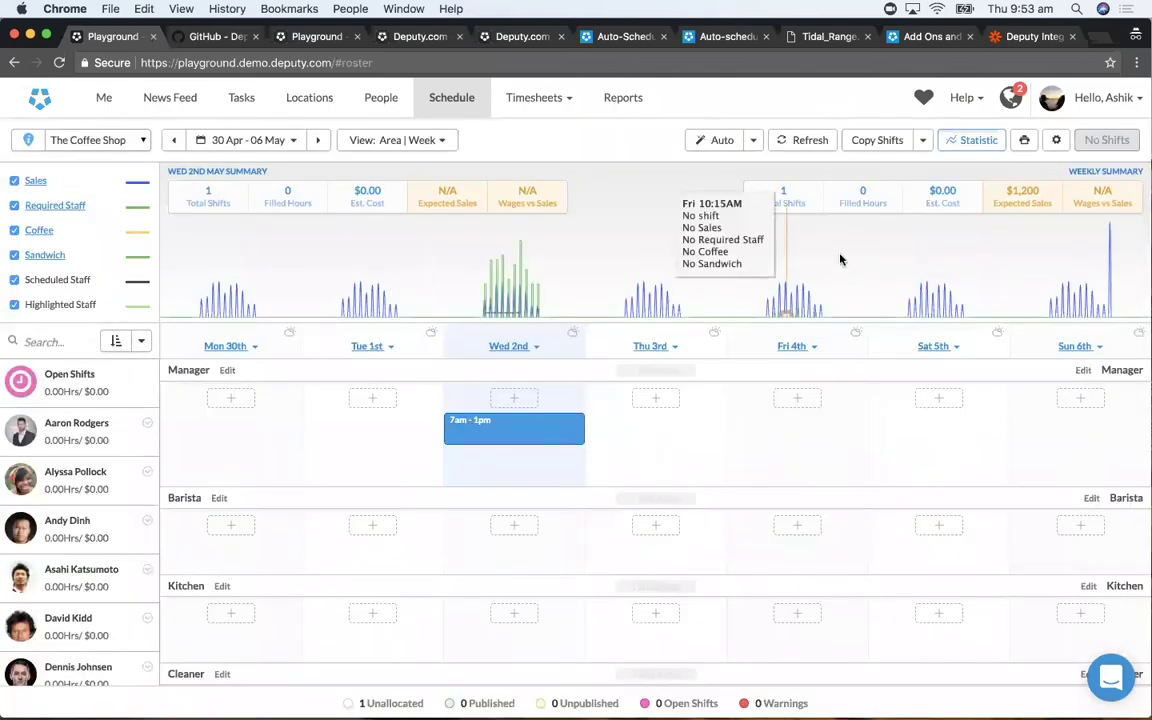
# Step: Try configuring a new metric with the $Amount data type, without saving it
pyautogui.scroll(-2, 77, 250)
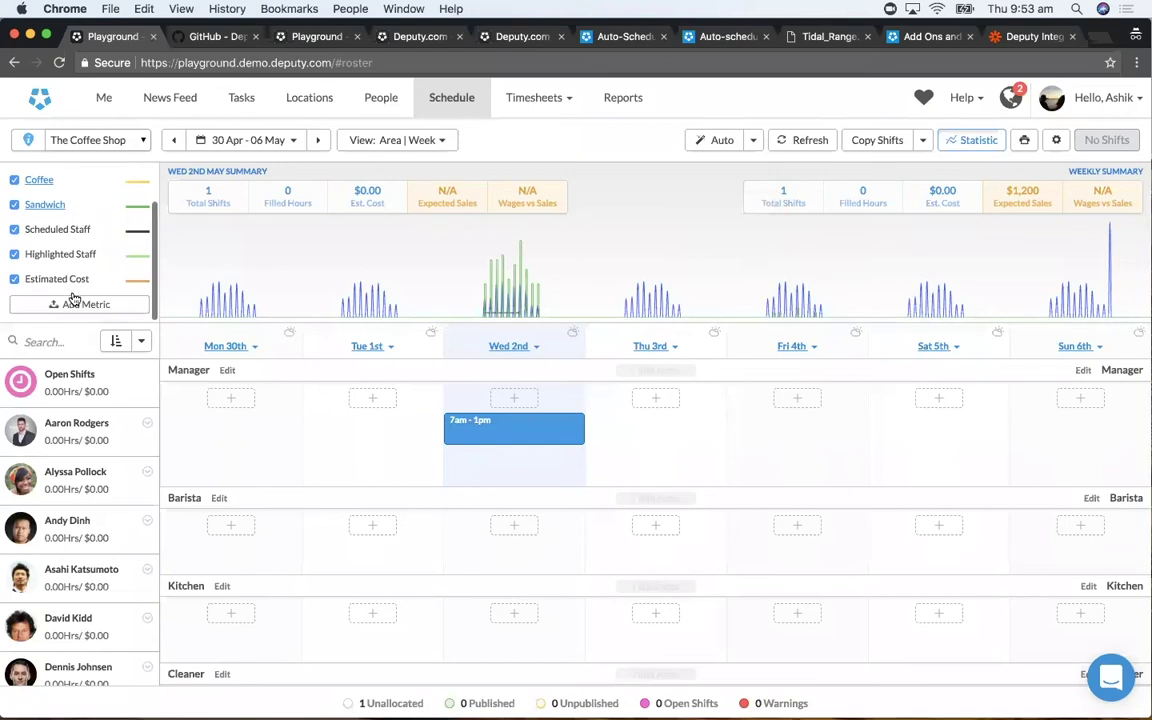
pyautogui.click(74, 302)
pyautogui.click(528, 270)
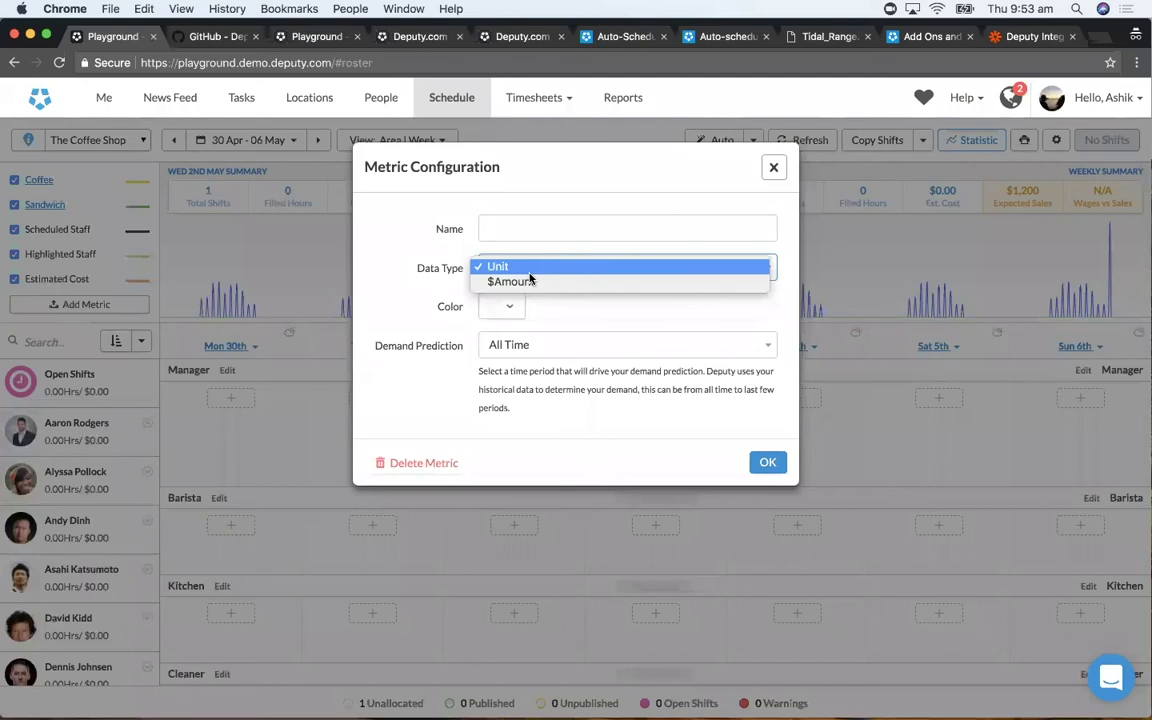
pyautogui.click(566, 302)
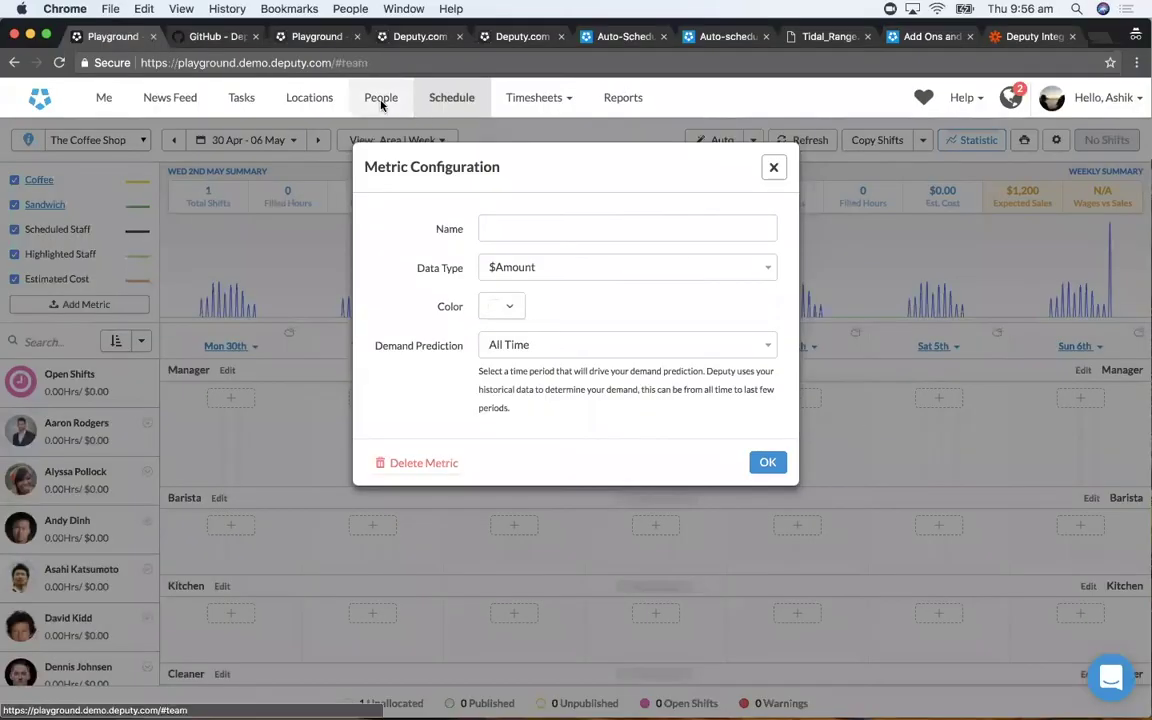
# Step: Try to discard the first employee in the People list and review their outstanding scheduled shifts and timesheets
pyautogui.click(381, 99)
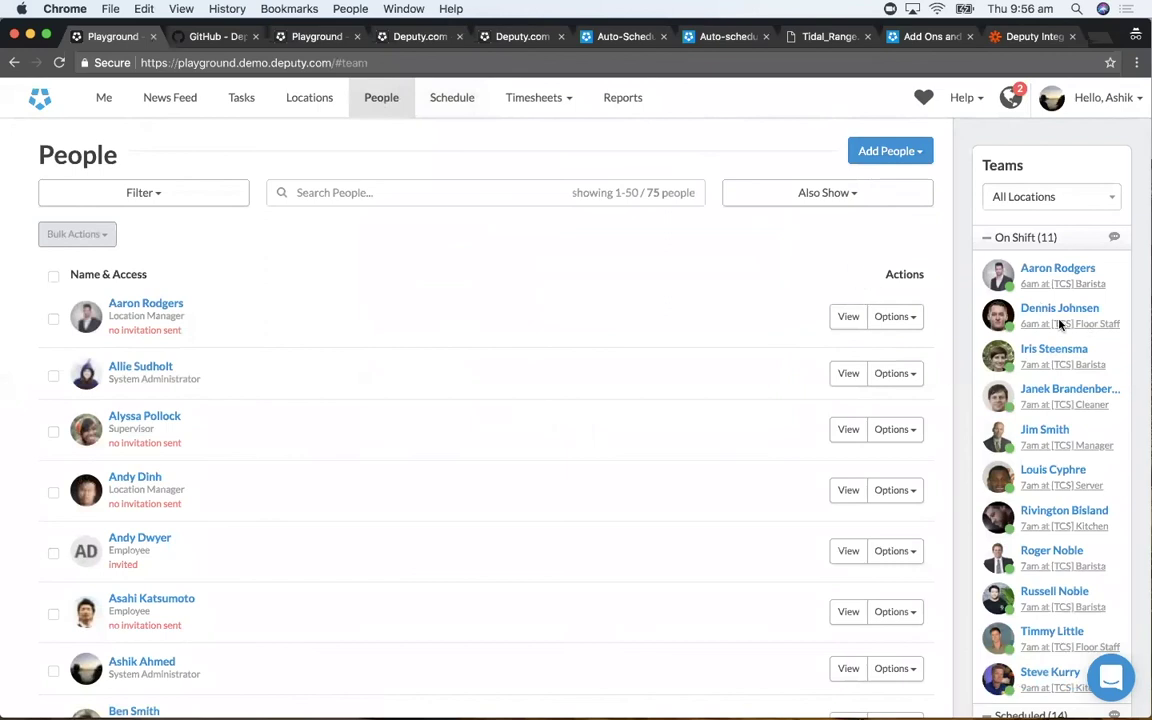
pyautogui.click(892, 322)
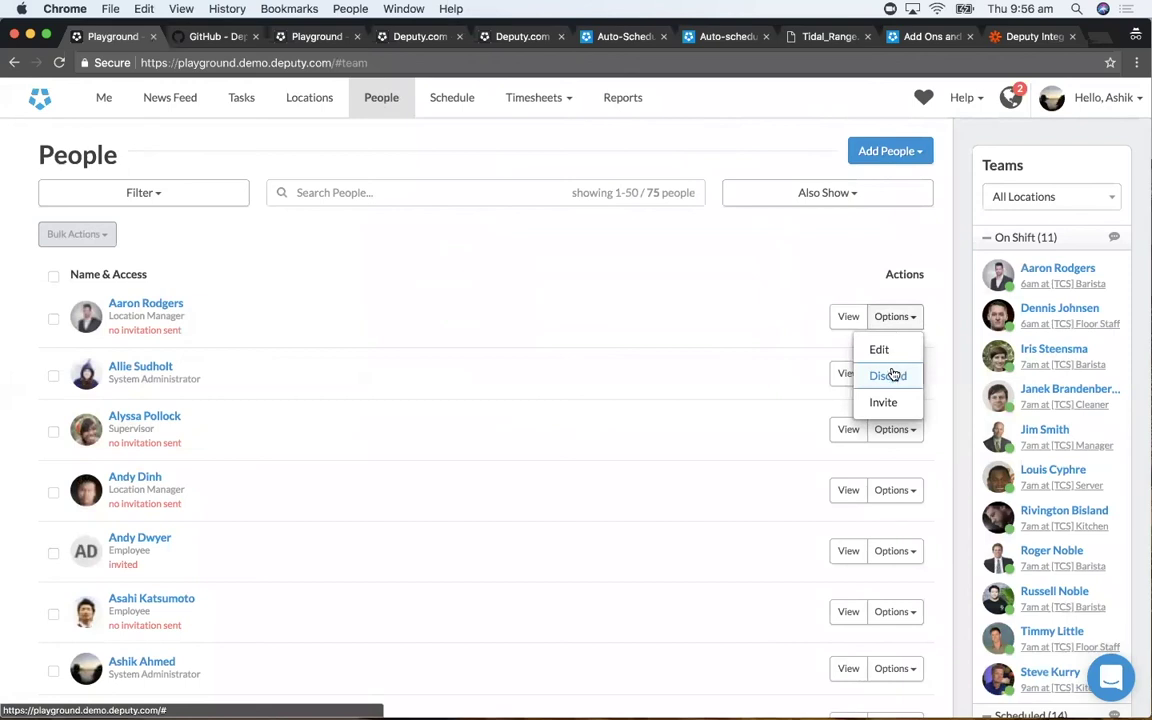
pyautogui.click(890, 374)
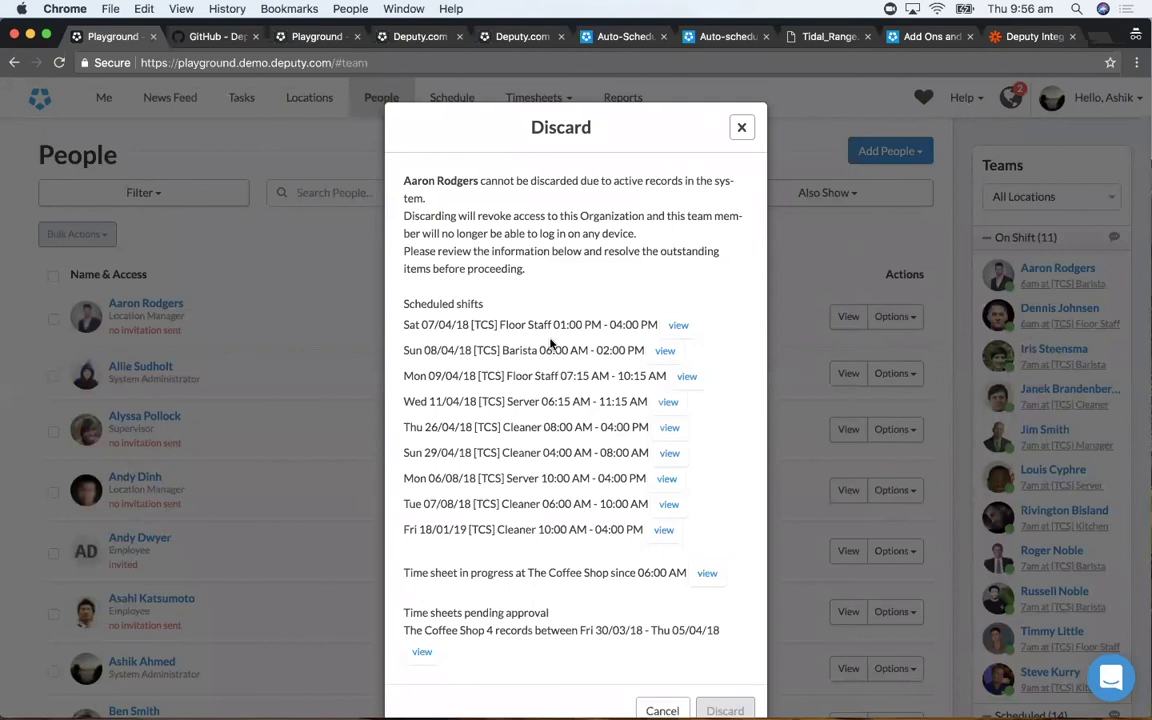
pyautogui.scroll(-2, 550, 345)
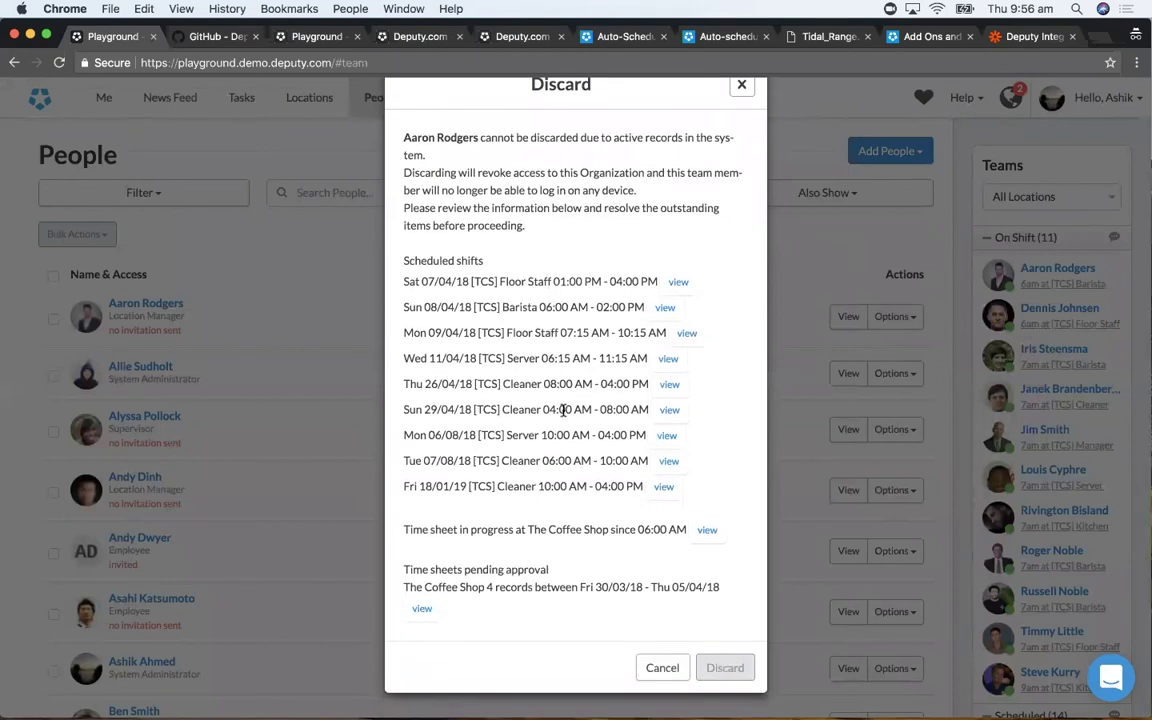
pyautogui.scroll(2, 565, 323)
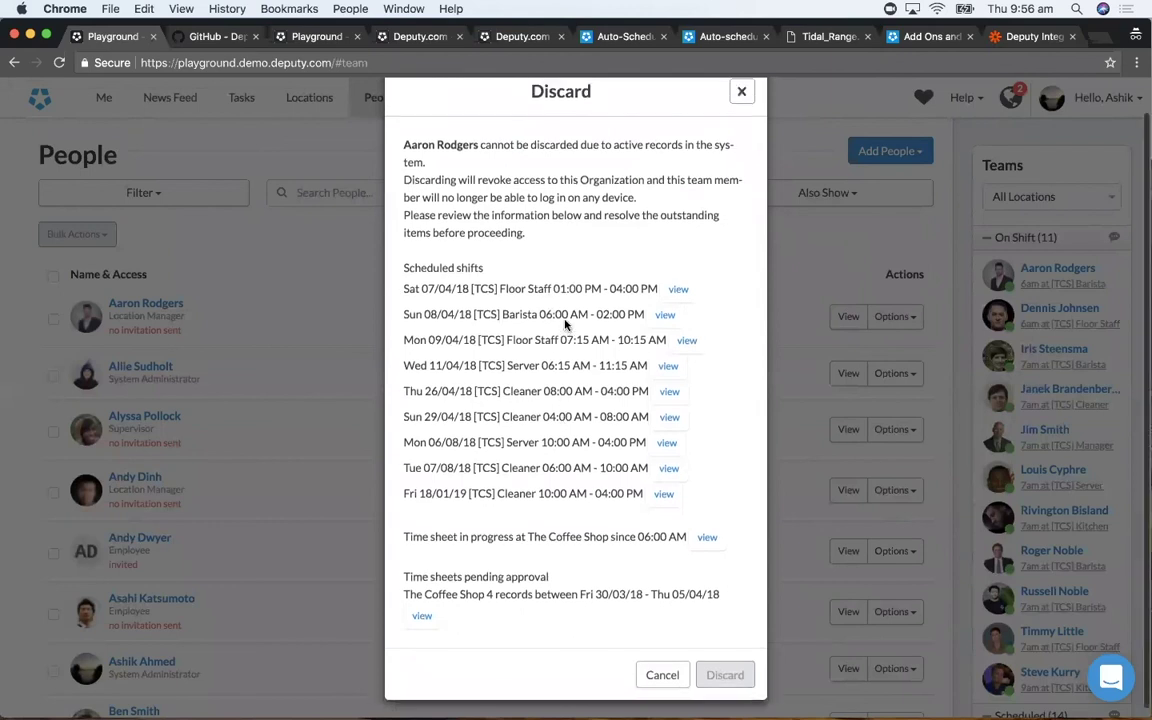
pyautogui.scroll(-2, 565, 323)
pyautogui.scroll(1, 565, 323)
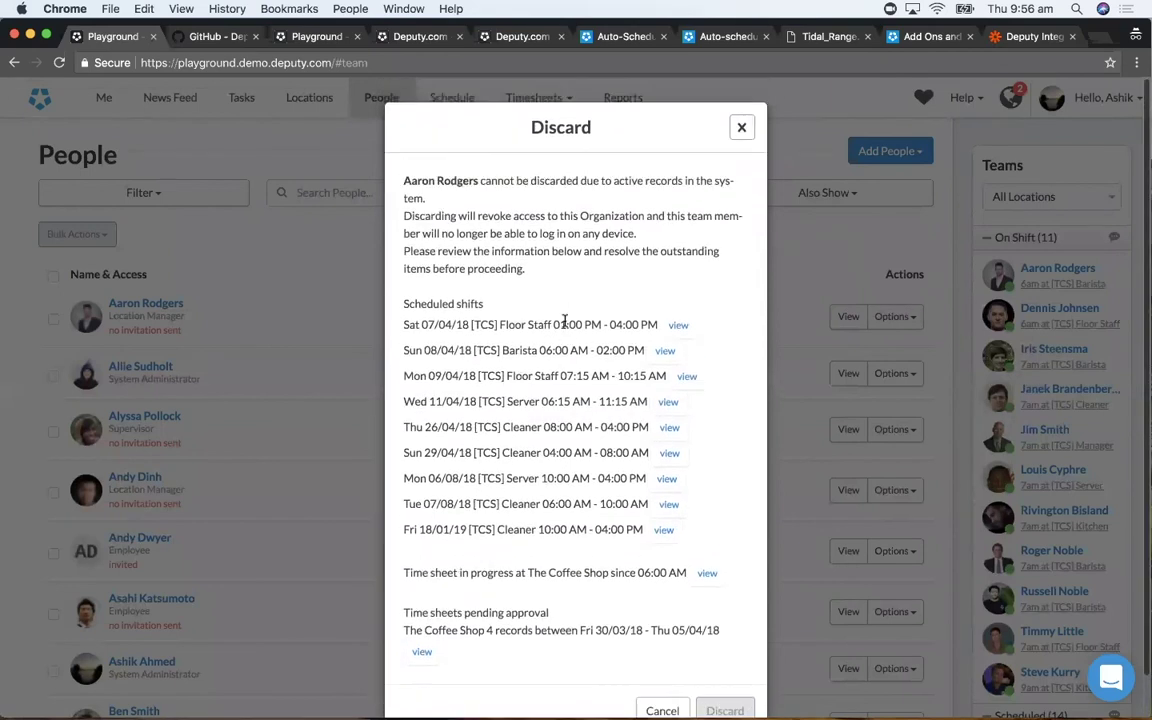
pyautogui.scroll(-1, 565, 323)
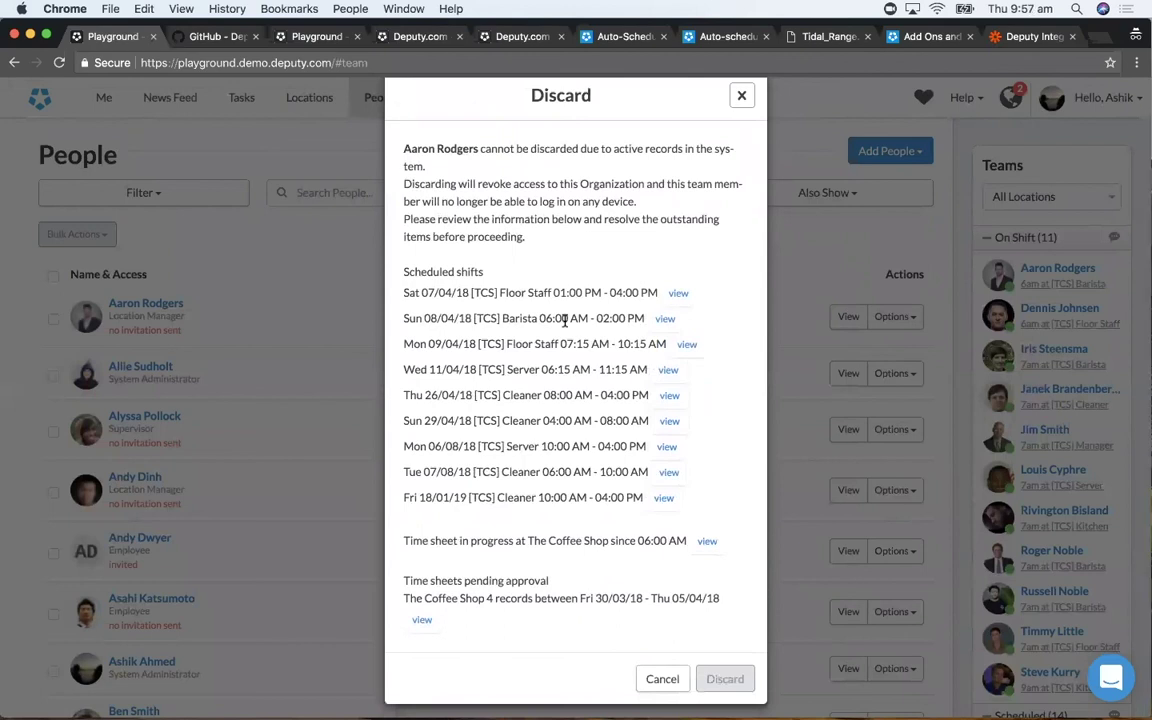
# Step: View the employee's Sat 07/04/18 Floor Staff shift in the schedule and filter the April roster by their first name
pyautogui.click(677, 294)
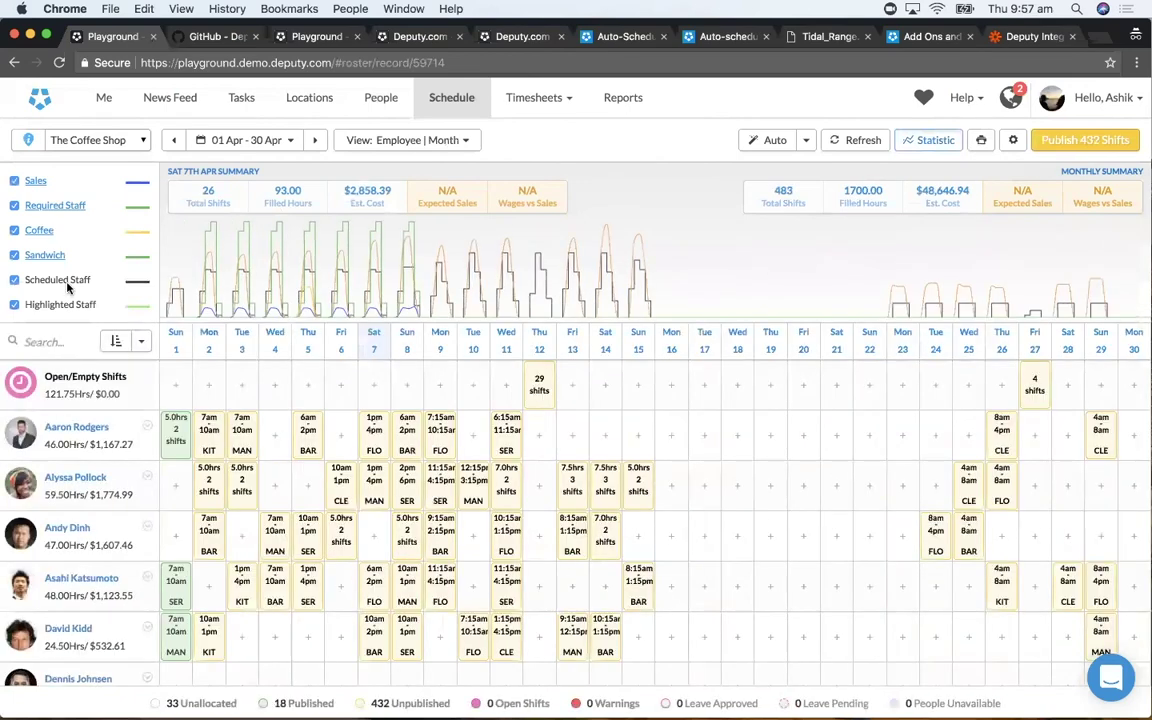
pyautogui.click(60, 343)
pyautogui.write('aaro')
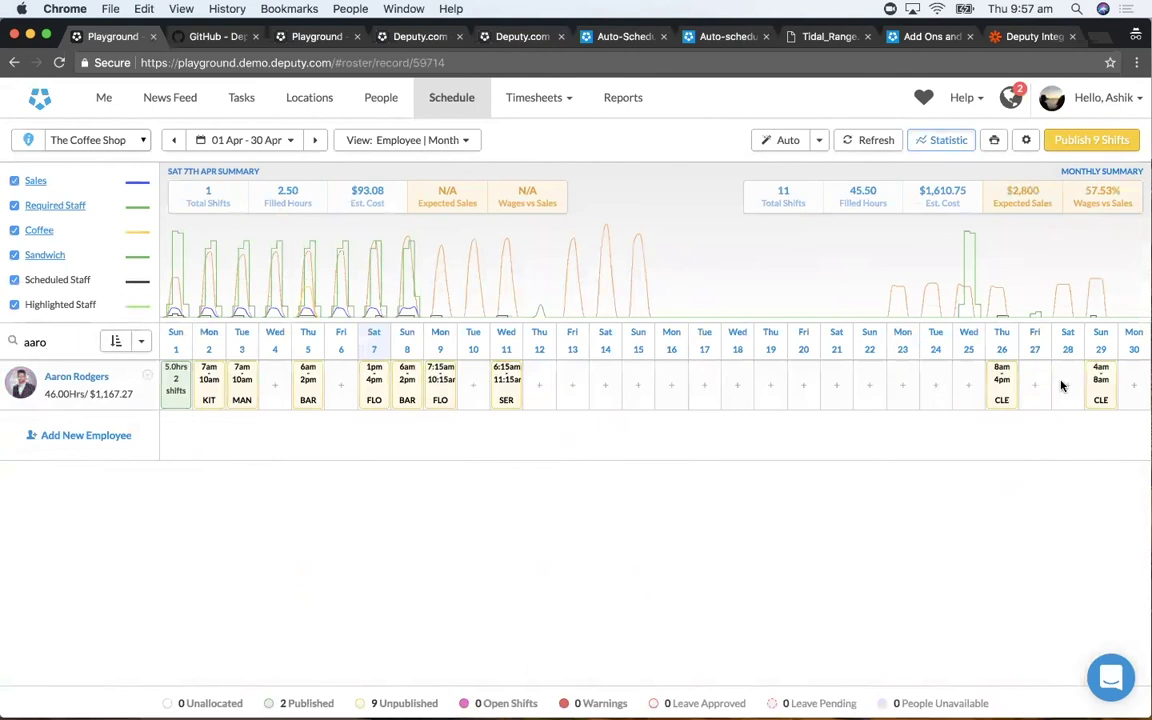
# Step: Try a bulk update assigning the filtered shifts to another employee, closing it without applying
pyautogui.click(1025, 140)
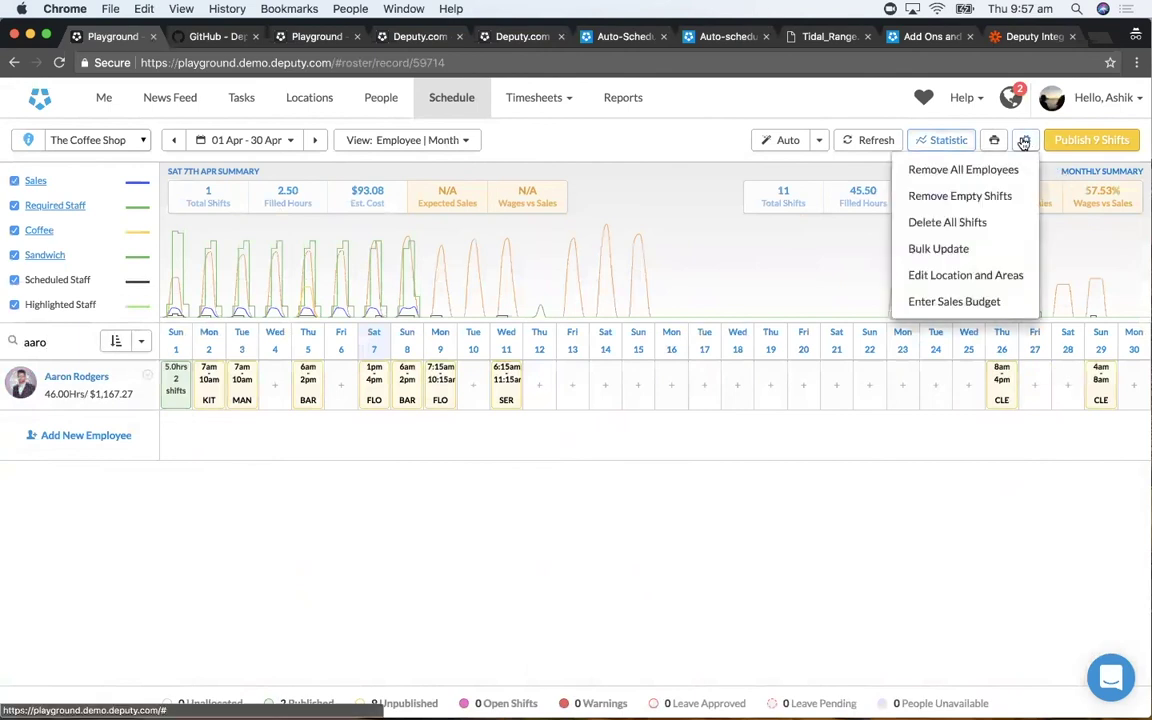
pyautogui.click(984, 250)
pyautogui.click(486, 241)
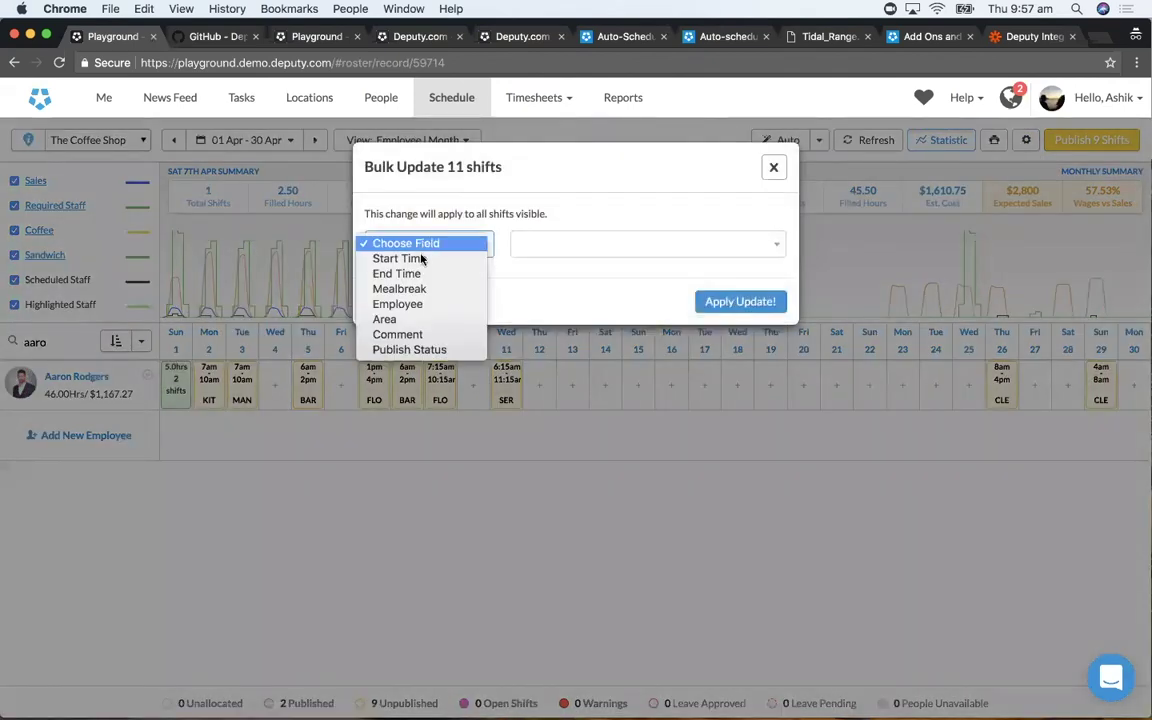
pyautogui.click(390, 303)
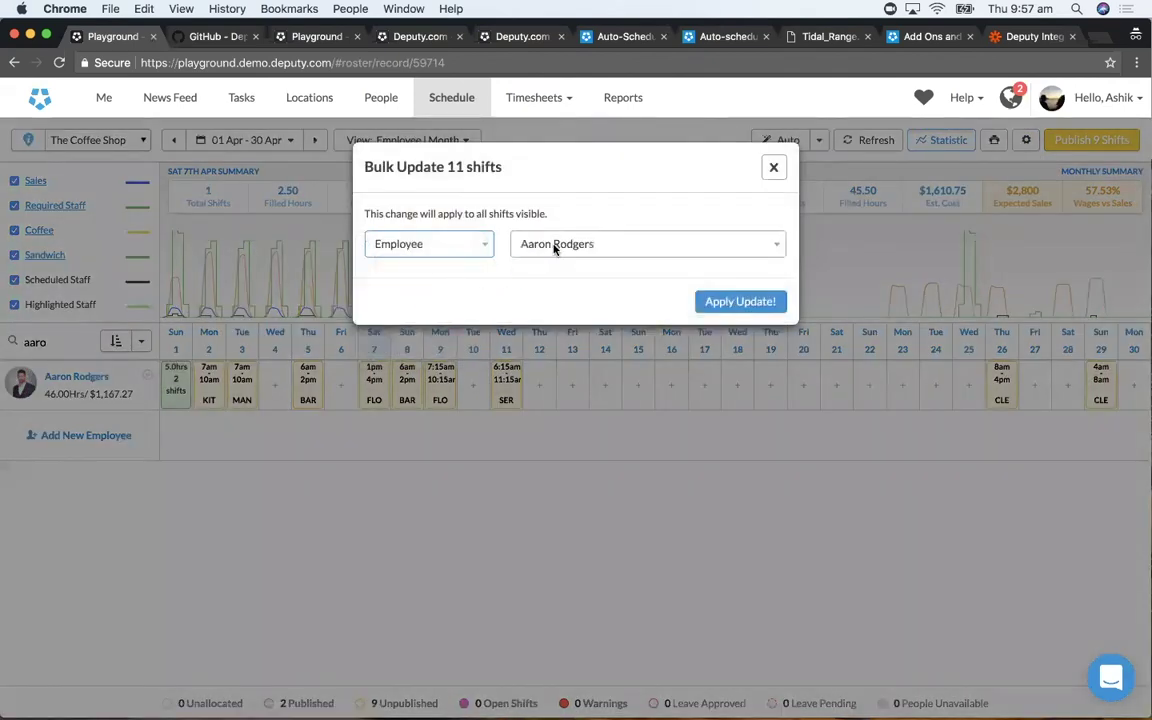
pyautogui.click(555, 246)
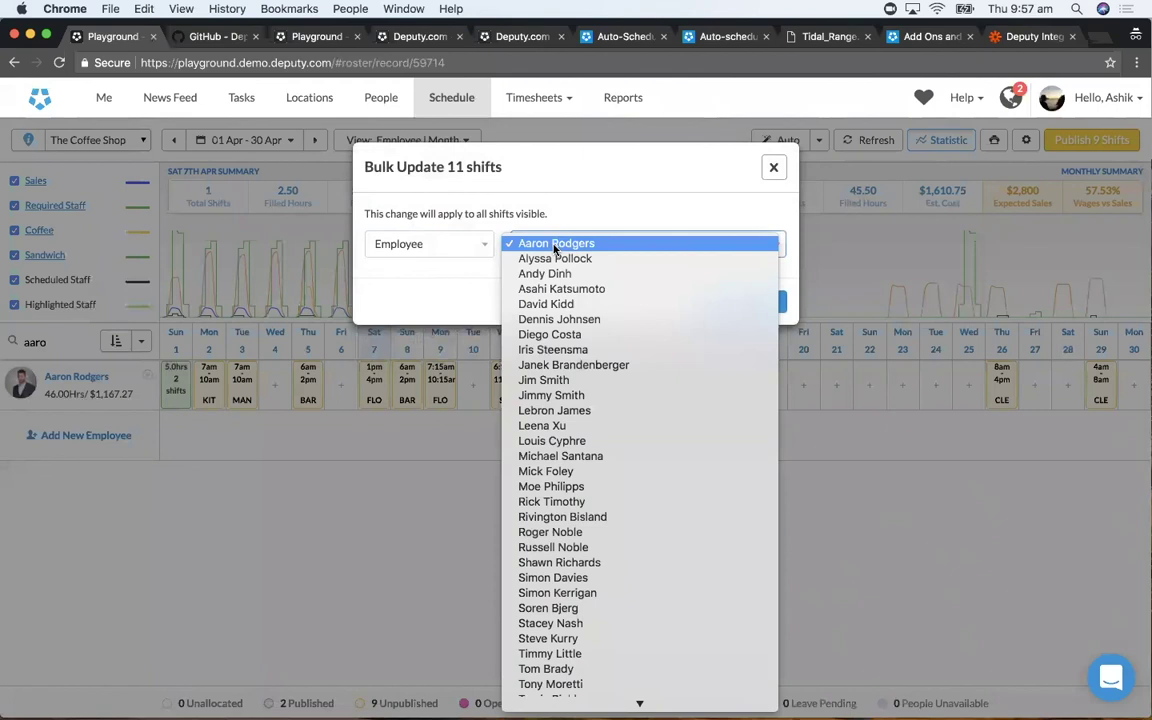
pyautogui.click(530, 305)
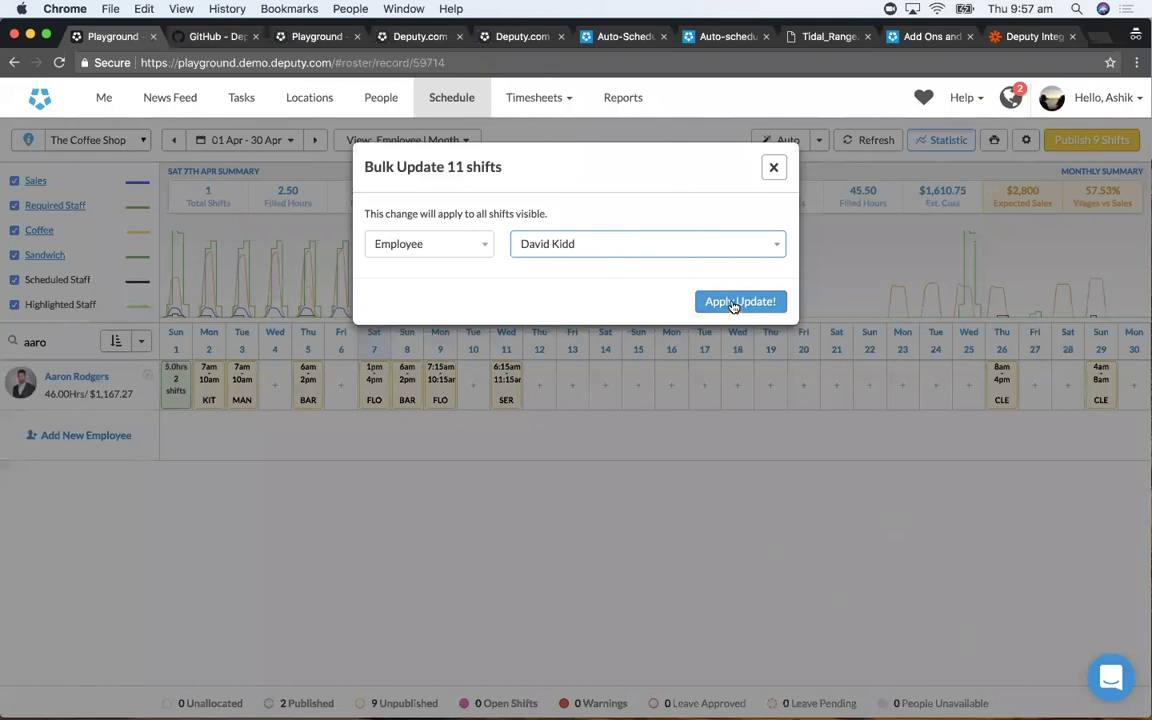
pyautogui.click(770, 169)
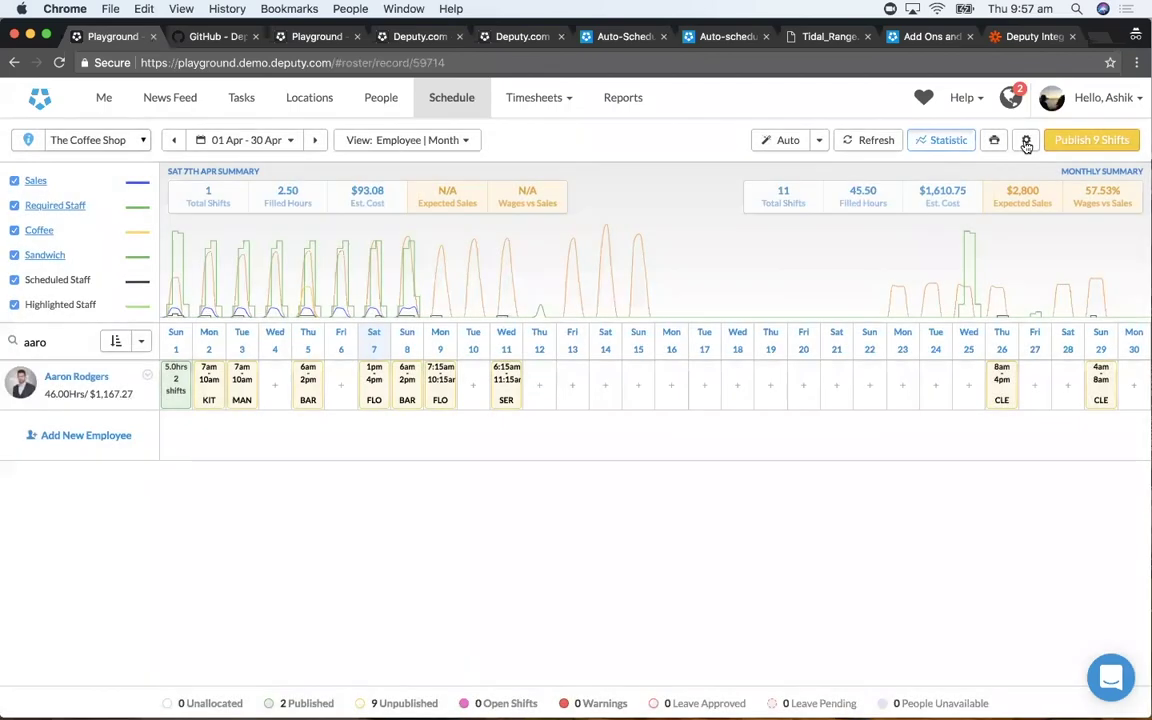
# Step: Remove the employee from all their unpublished April shifts while preserving the shifts as empty
pyautogui.click(1026, 143)
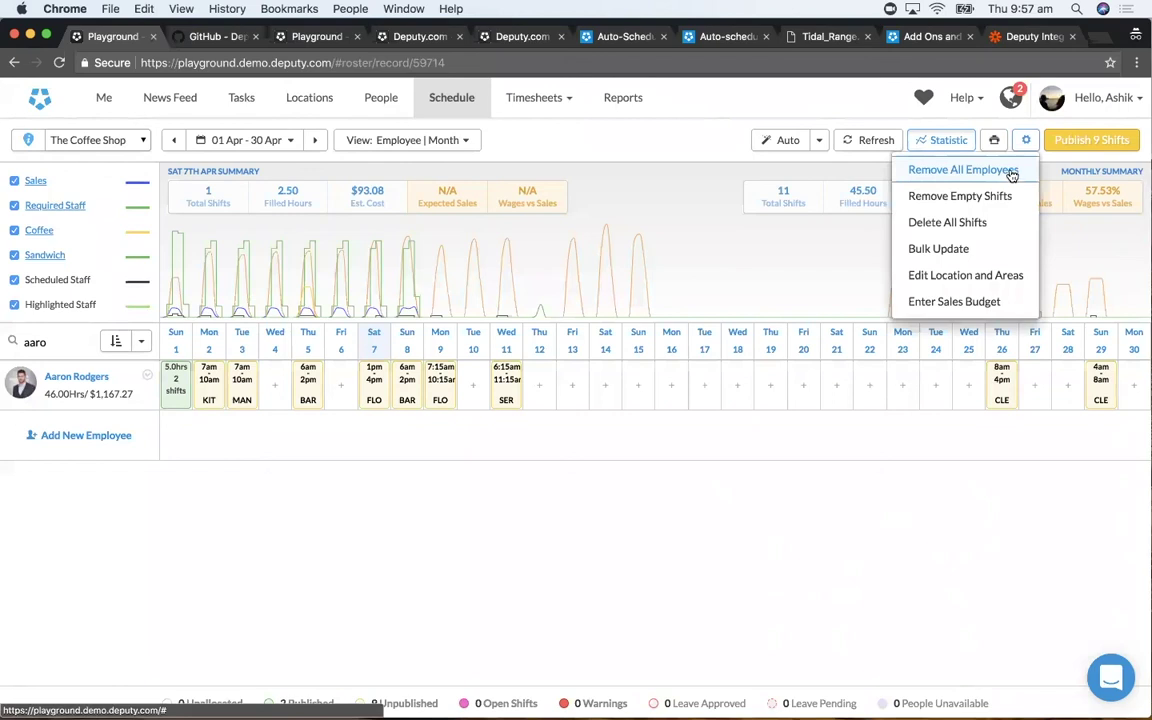
pyautogui.click(1010, 175)
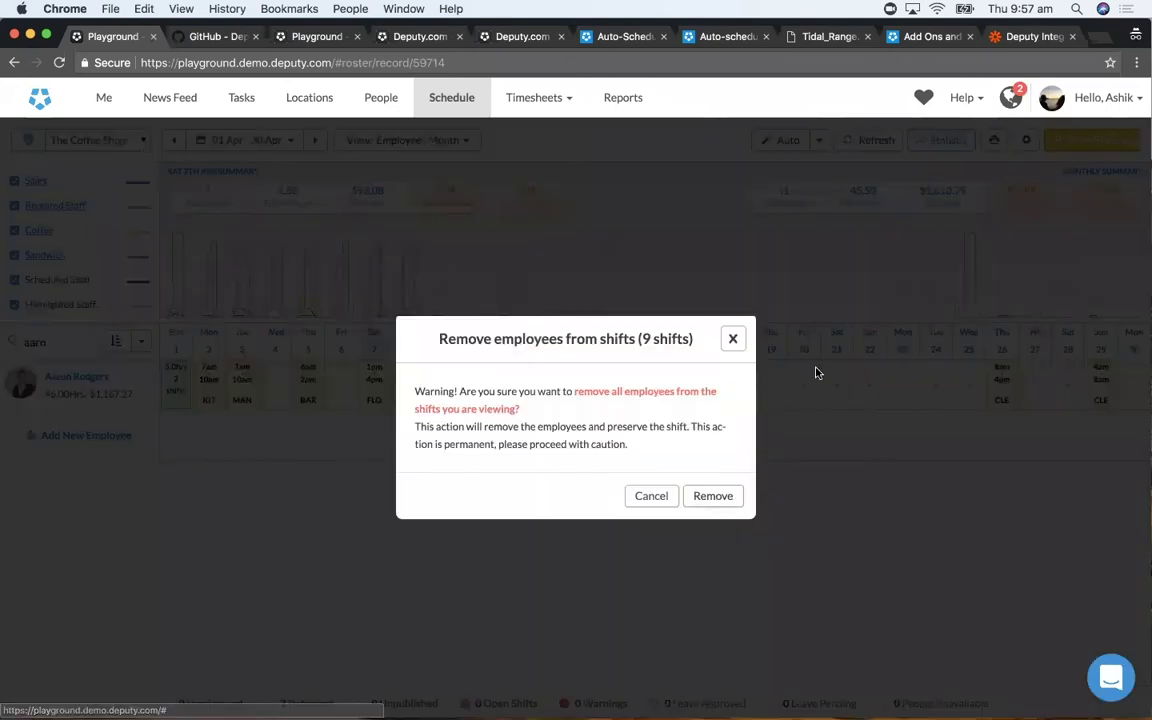
pyautogui.click(713, 496)
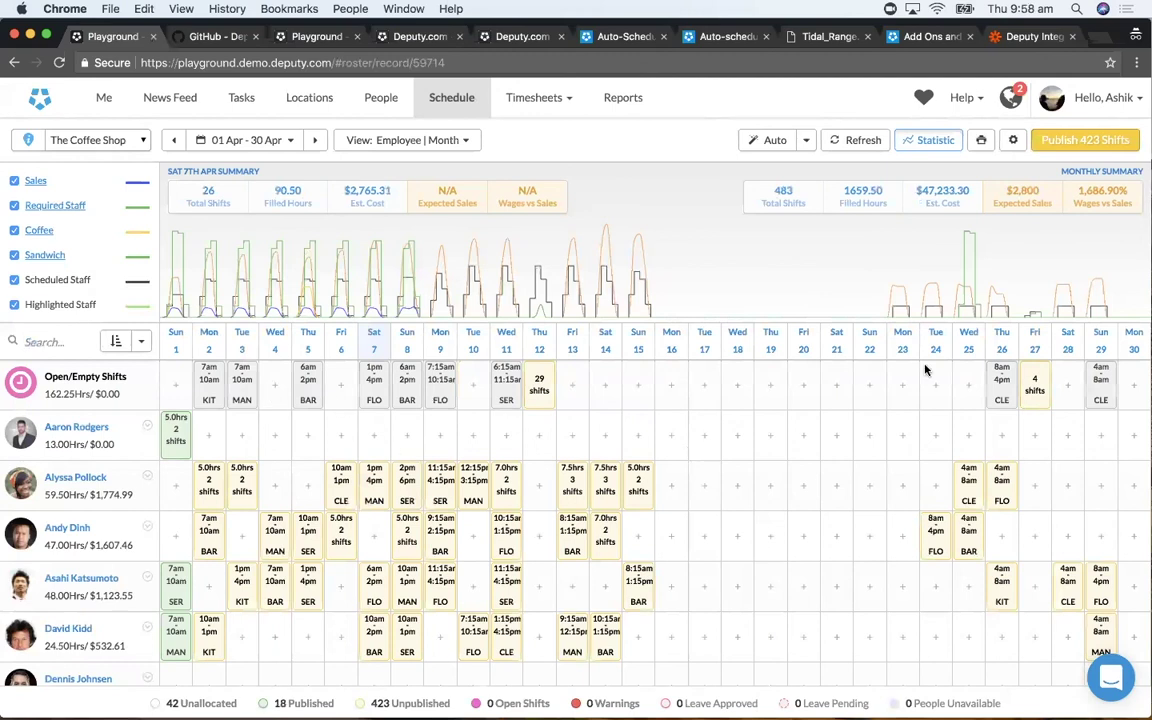
# Step: Auto-fill the empty April shifts with lowest cost, equal hours for everybody, Learn from Me not important, and a wait of a minute or less
pyautogui.click(1012, 141)
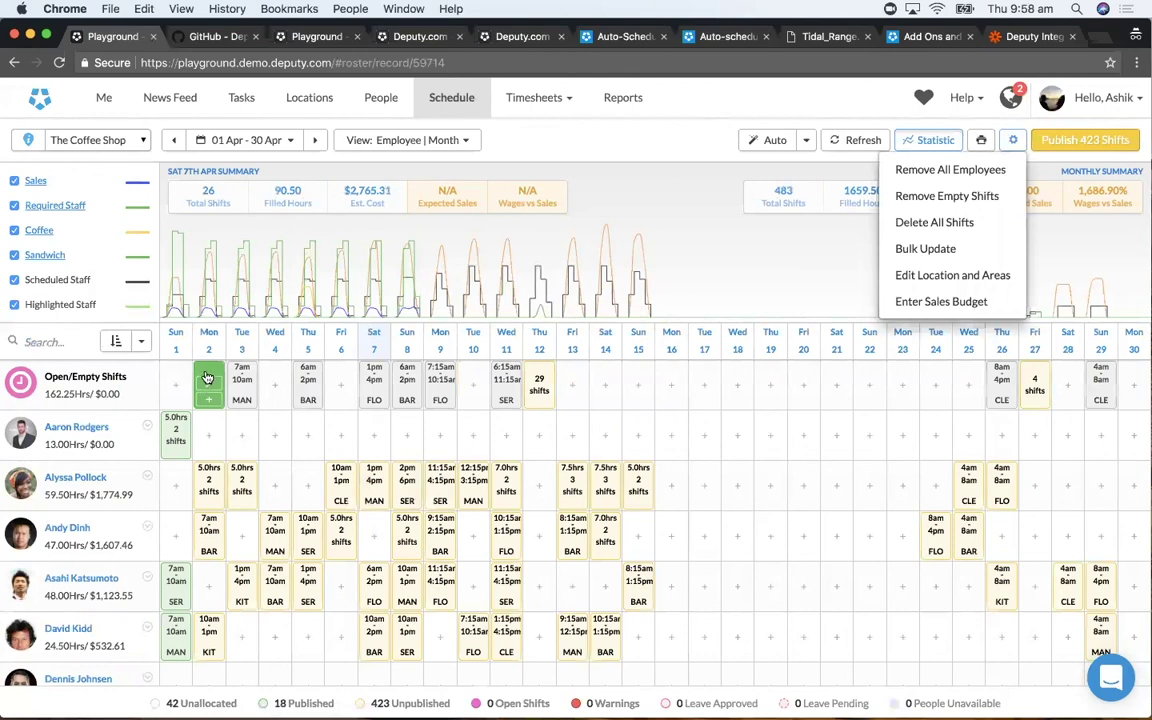
pyautogui.click(208, 375)
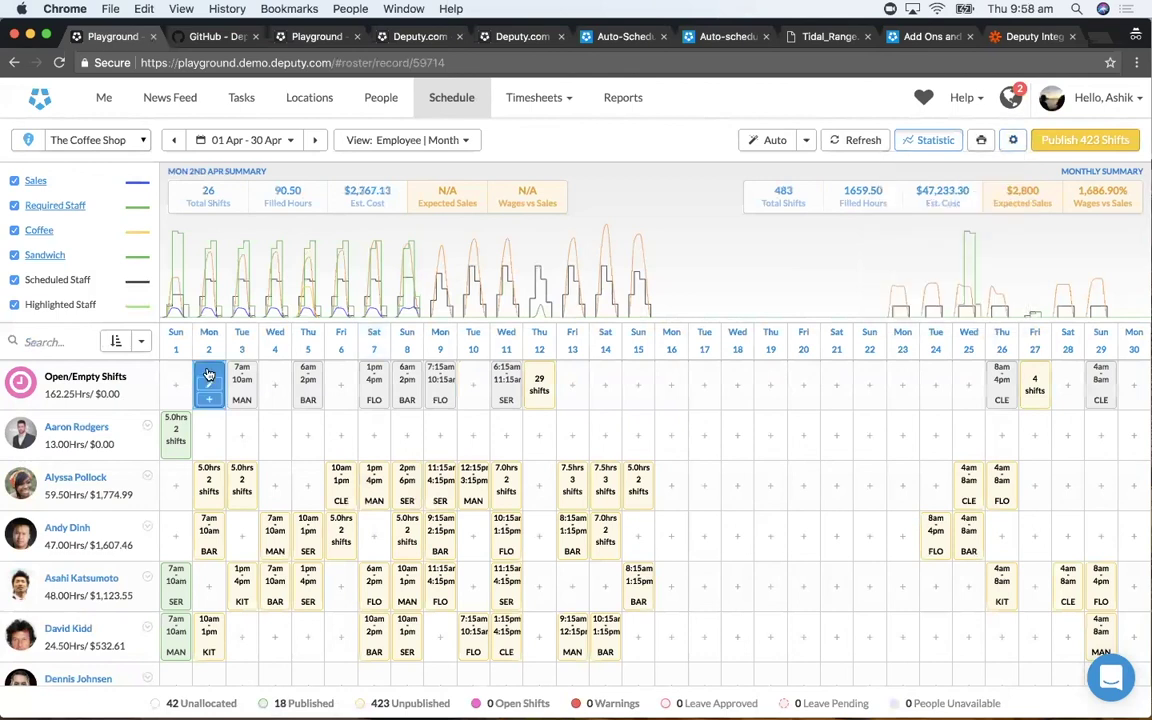
pyautogui.click(806, 142)
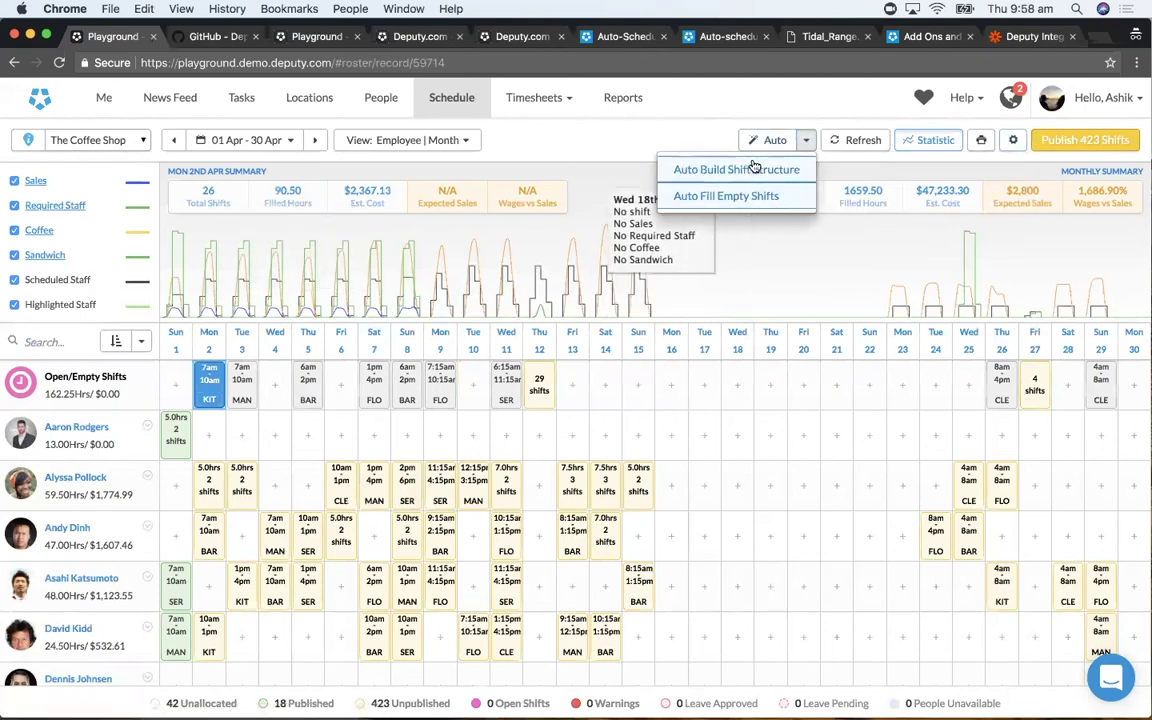
pyautogui.click(731, 197)
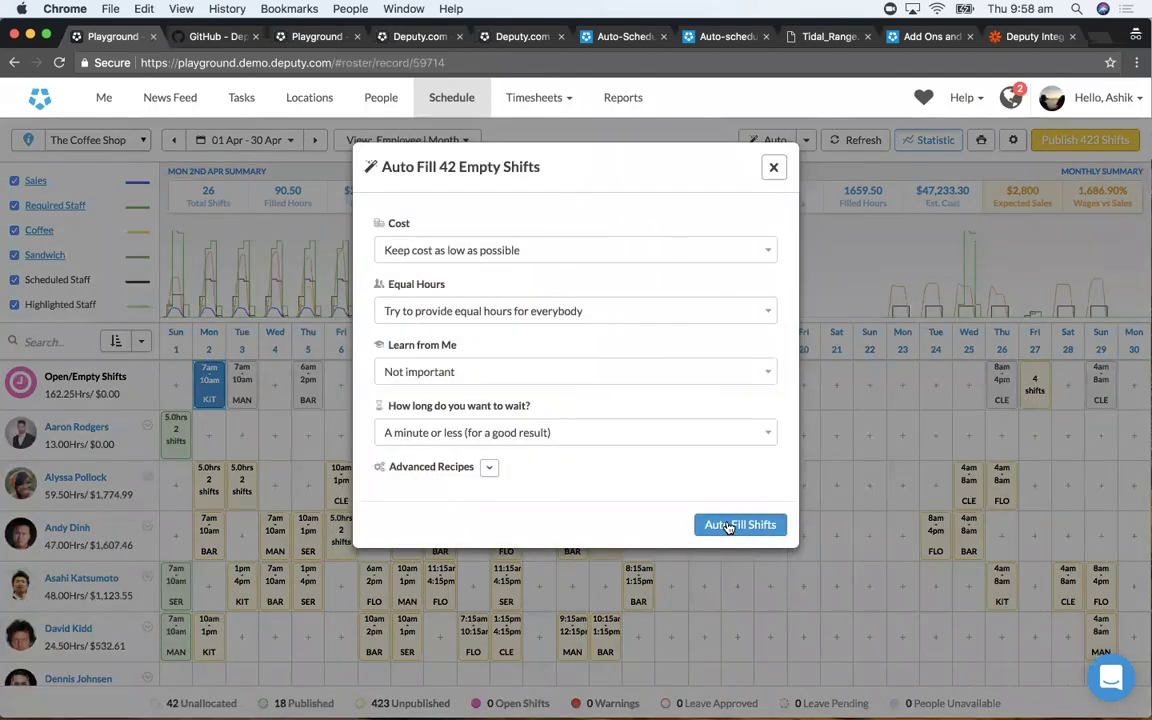
pyautogui.click(739, 525)
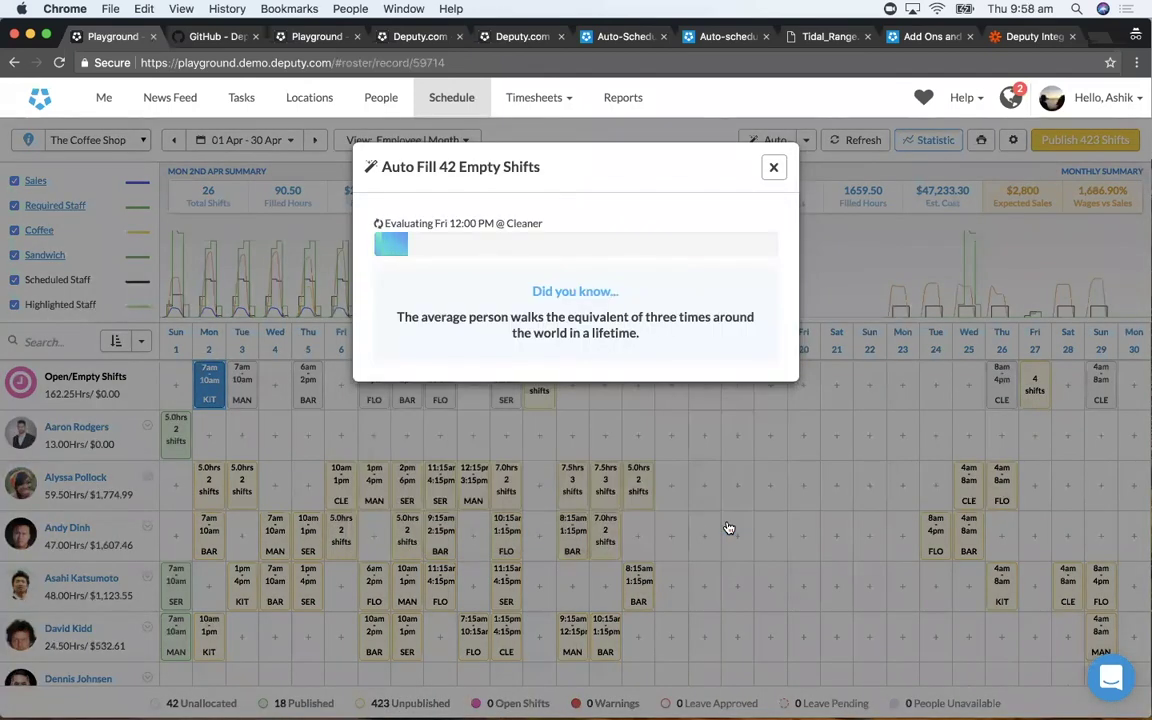